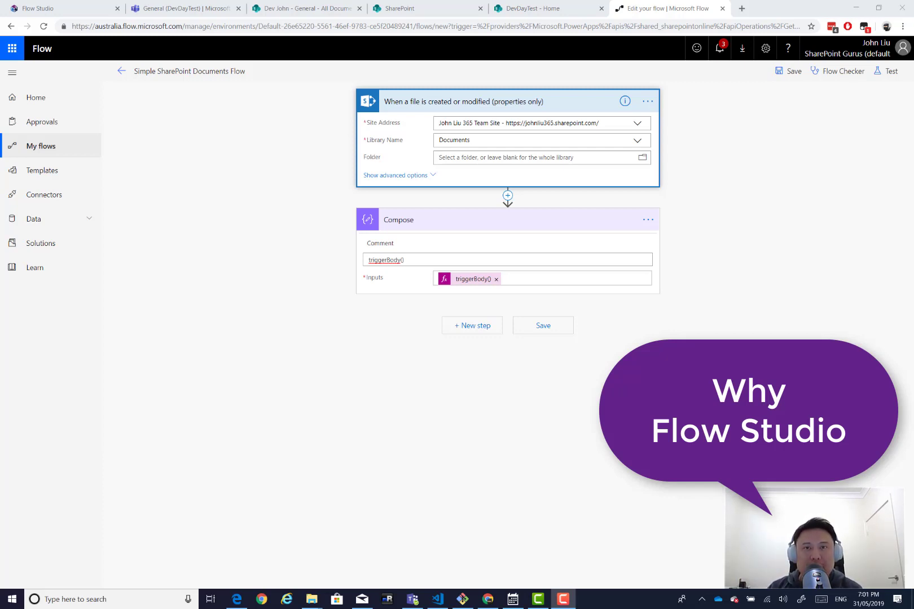
# Switch to the Flow Studio Deploy page with its empty Deployment Plan.
pyautogui.hotkey('ctrl', '1')
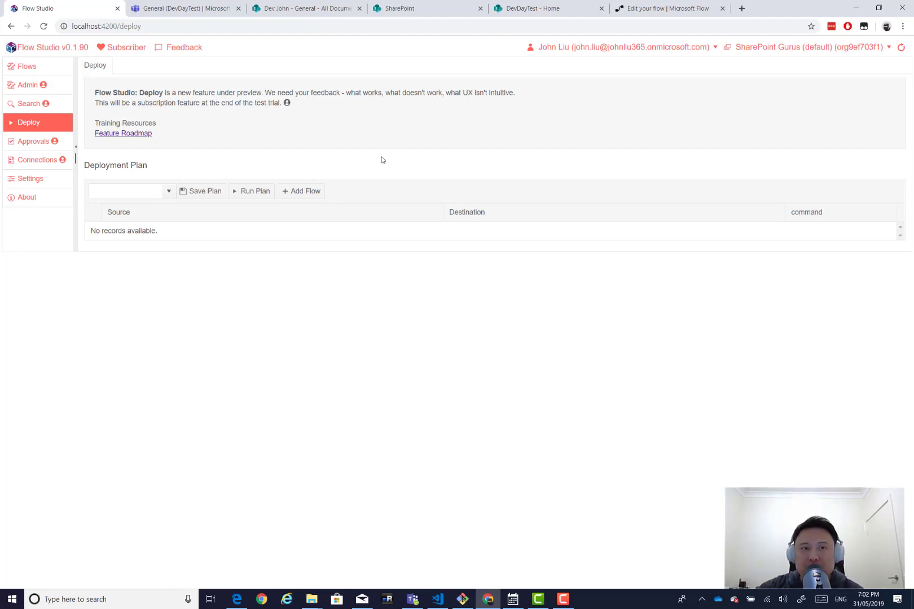
# Return to the Simple SharePoint Documents Flow in the Microsoft Flow editor tab.
pyautogui.click(655, 9)
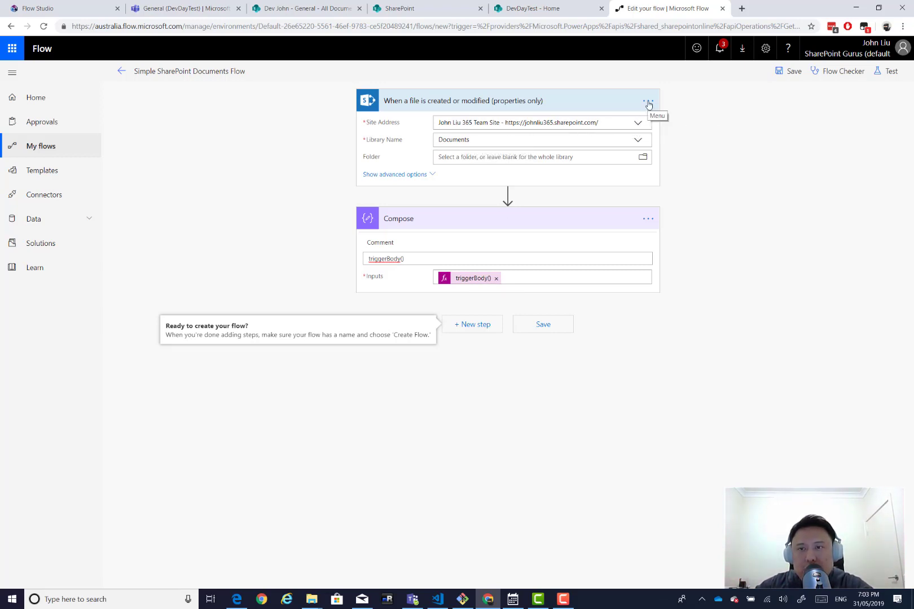
pyautogui.click(649, 105)
pyautogui.click(690, 163)
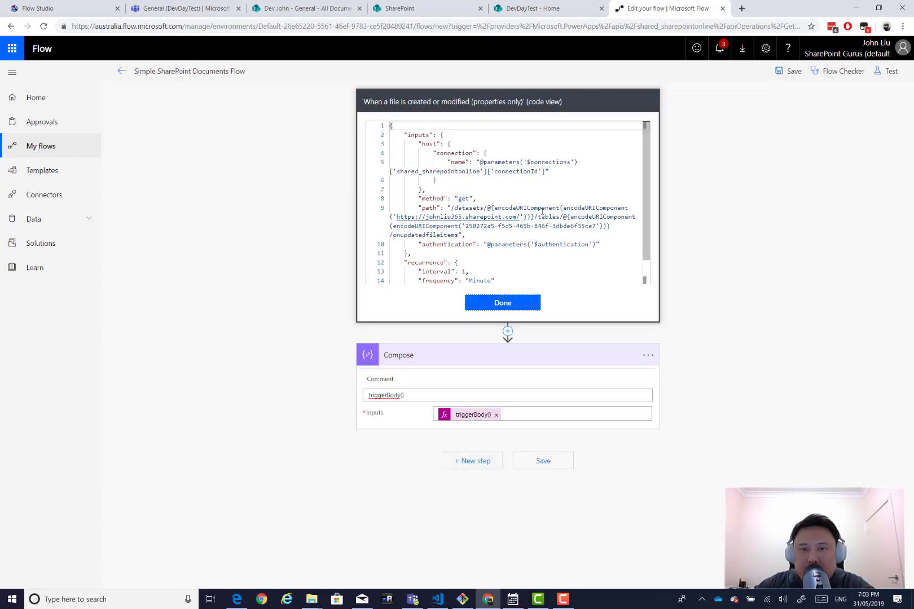
pyautogui.moveTo(396, 217); pyautogui.dragTo(520, 217)
pyautogui.moveTo(574, 226); pyautogui.dragTo(563, 230)
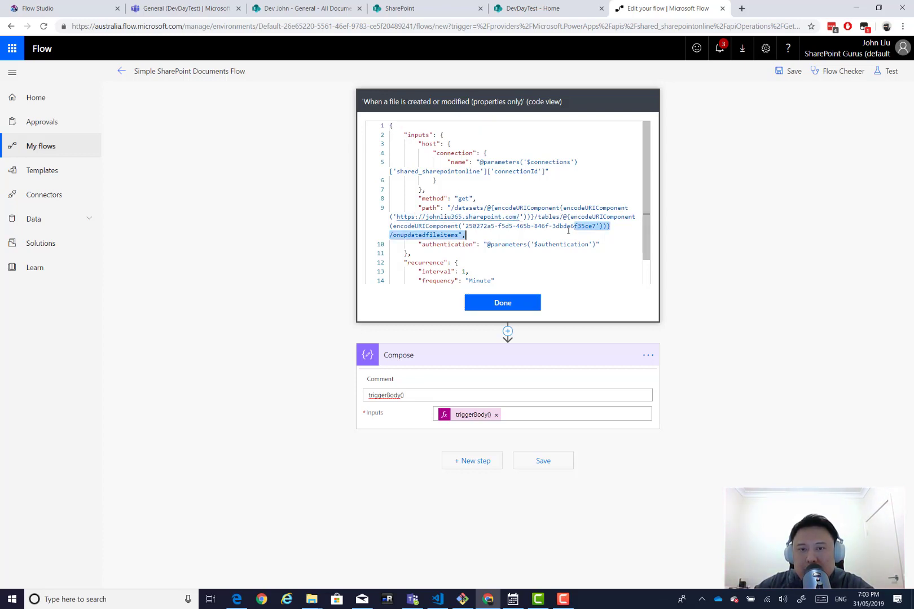
pyautogui.moveTo(464, 225); pyautogui.dragTo(596, 227)
pyautogui.click(458, 102)
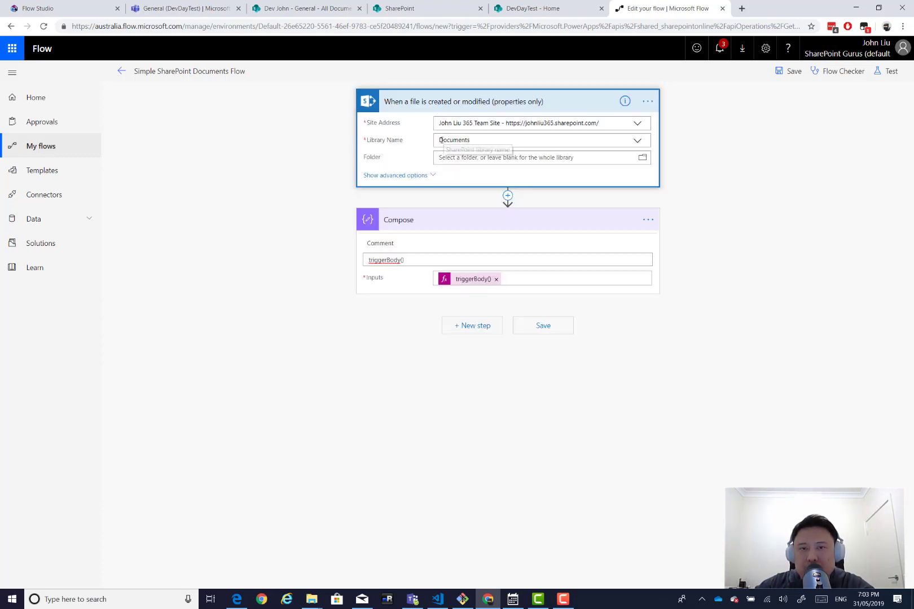
# Set the trigger's Site Address to A funky site and Library Name to Documents.
pyautogui.click(638, 124)
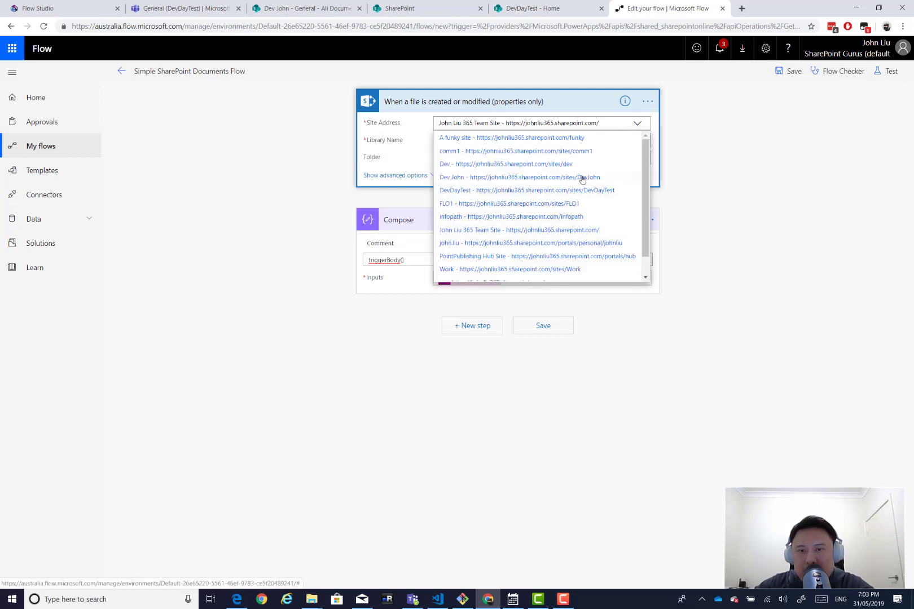
pyautogui.click(571, 138)
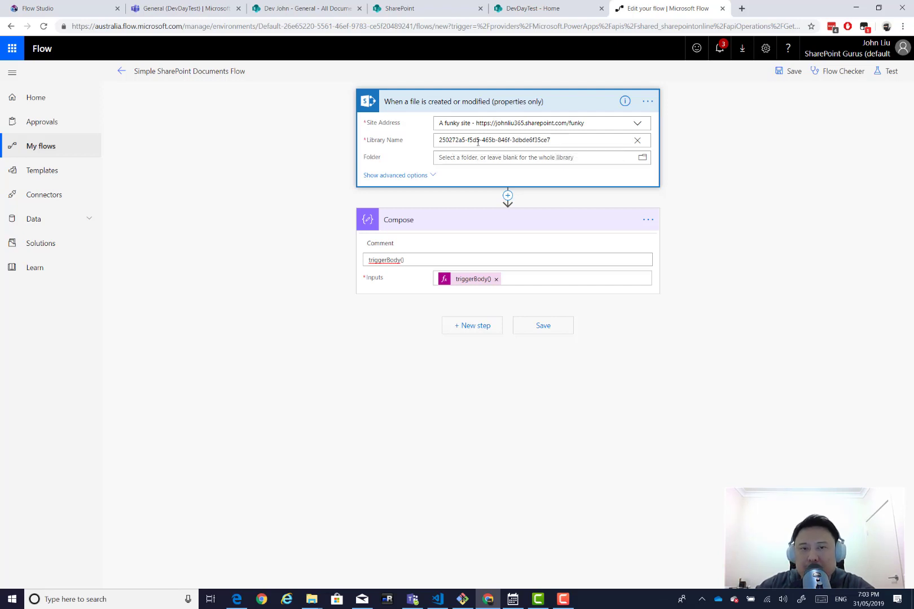
pyautogui.click(639, 141)
pyautogui.click(497, 156)
# Copy the trigger's path from Peek code into a new Notepad window.
pyautogui.click(647, 102)
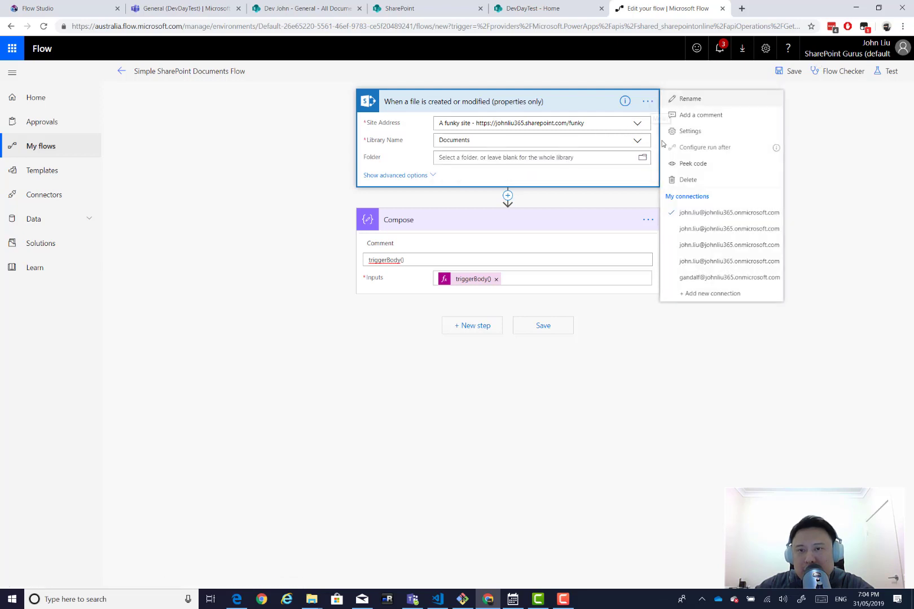
pyautogui.click(692, 163)
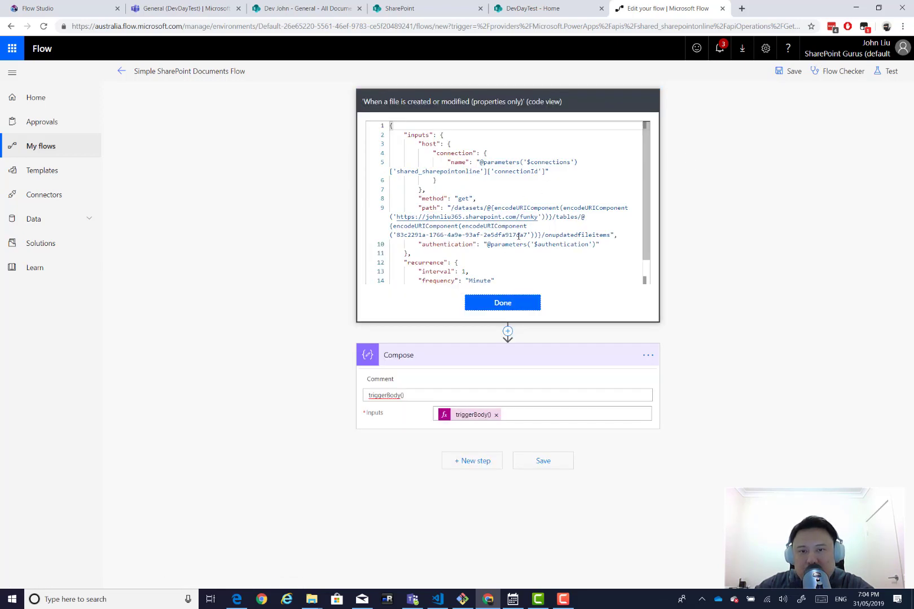
pyautogui.moveTo(527, 235); pyautogui.dragTo(406, 241)
pyautogui.click(406, 236)
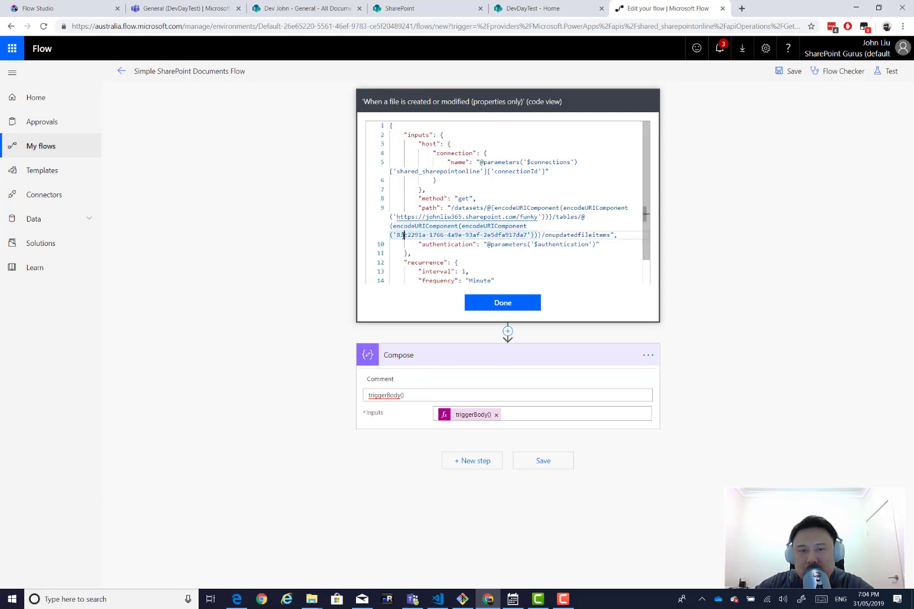
pyautogui.hotkey('ctrl', 'alt', 'n')
pyautogui.moveTo(445, 215); pyautogui.dragTo(445, 262)
pyautogui.click(563, 234)
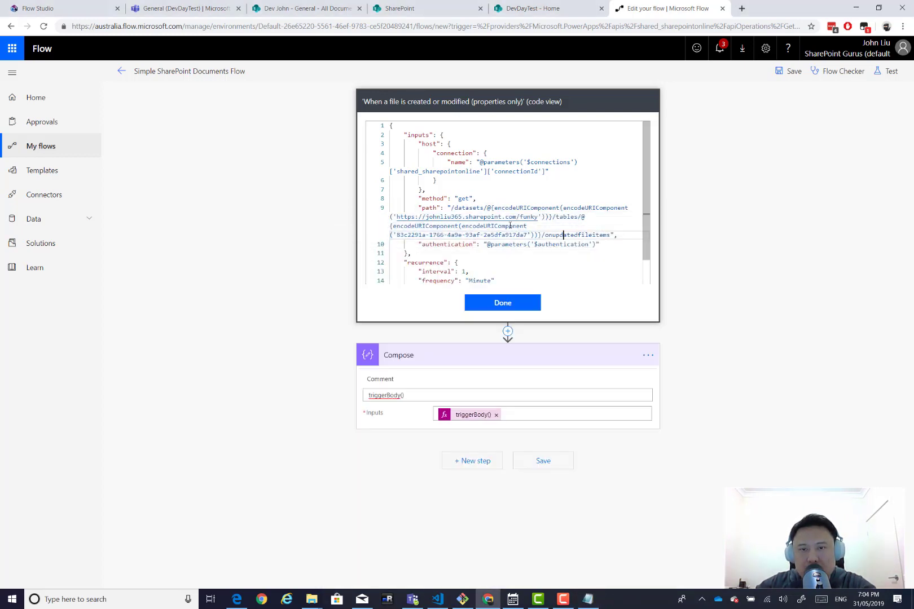
pyautogui.moveTo(562, 235); pyautogui.dragTo(406, 215)
pyautogui.hotkey('ctrl', 'c')
pyautogui.hotkey('alt', 'Tab')
pyautogui.hotkey('ctrl', 'v')
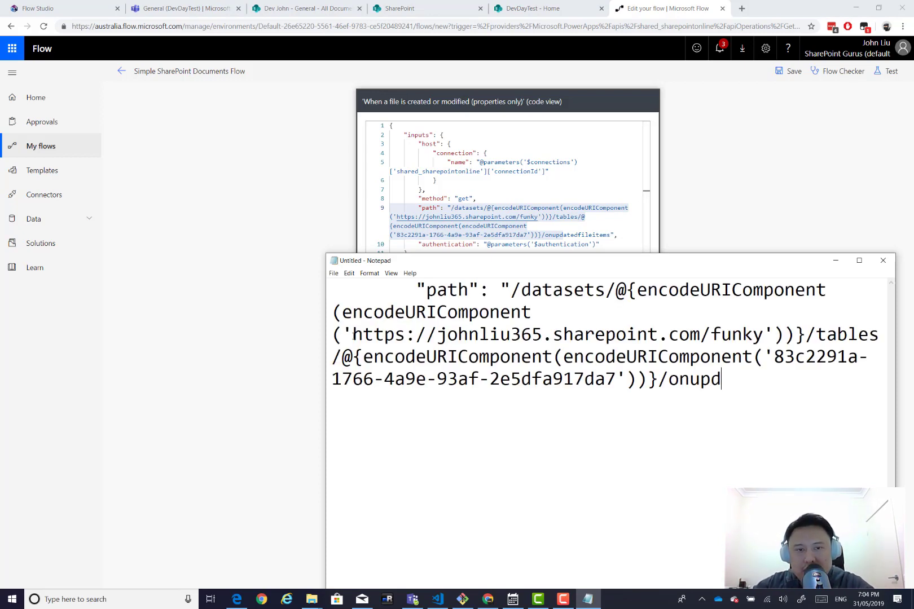
# Trim the notes to the funky site URL and library GUID, then leave the editor.
pyautogui.moveTo(352, 335); pyautogui.dragTo(325, 298)
pyautogui.press('BackSpace')
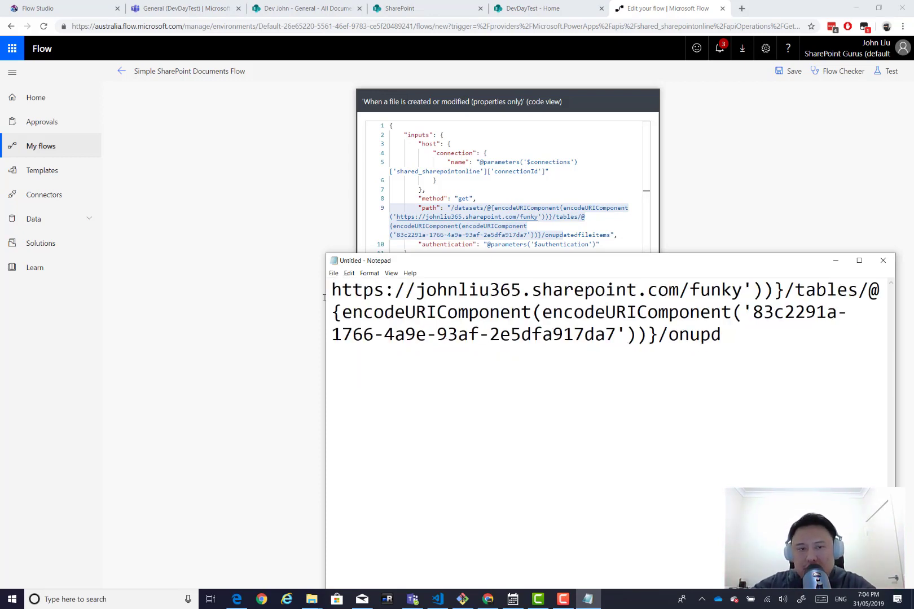
pyautogui.moveTo(743, 289); pyautogui.dragTo(753, 313)
pyautogui.press('BackSpace')
pyautogui.press('Return')
pyautogui.press('Return')
pyautogui.press('Return')
pyautogui.press('Right')
pyautogui.press('Right')
pyautogui.press('Right')
pyautogui.press('Right')
pyautogui.press('Right')
pyautogui.press('Right')
pyautogui.press('Right')
pyautogui.press('Right')
pyautogui.press('Right')
pyautogui.click(331, 153)
pyautogui.click(120, 71)
# Leave without saving, reopen the flow, and peek the file trigger's code.
pyautogui.click(506, 115)
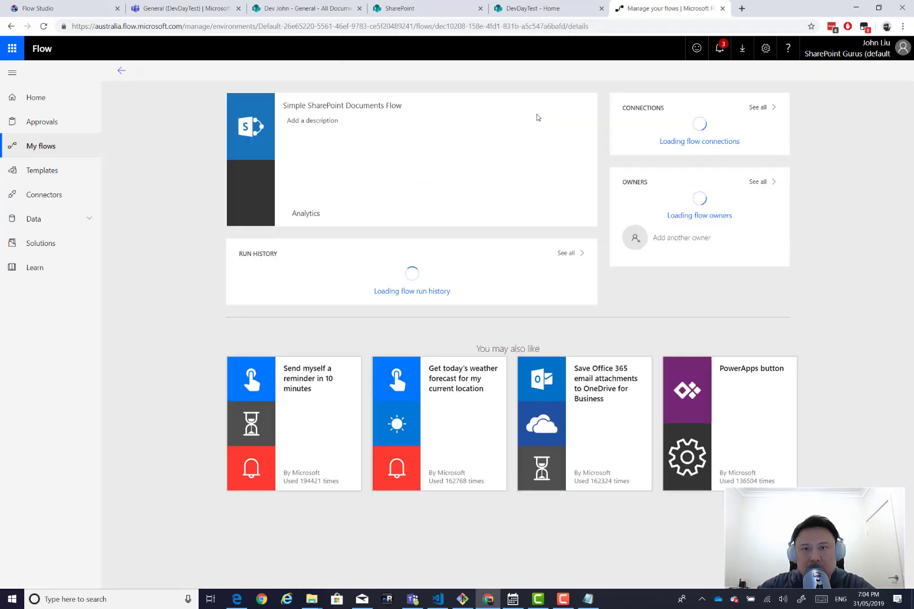
pyautogui.click(796, 72)
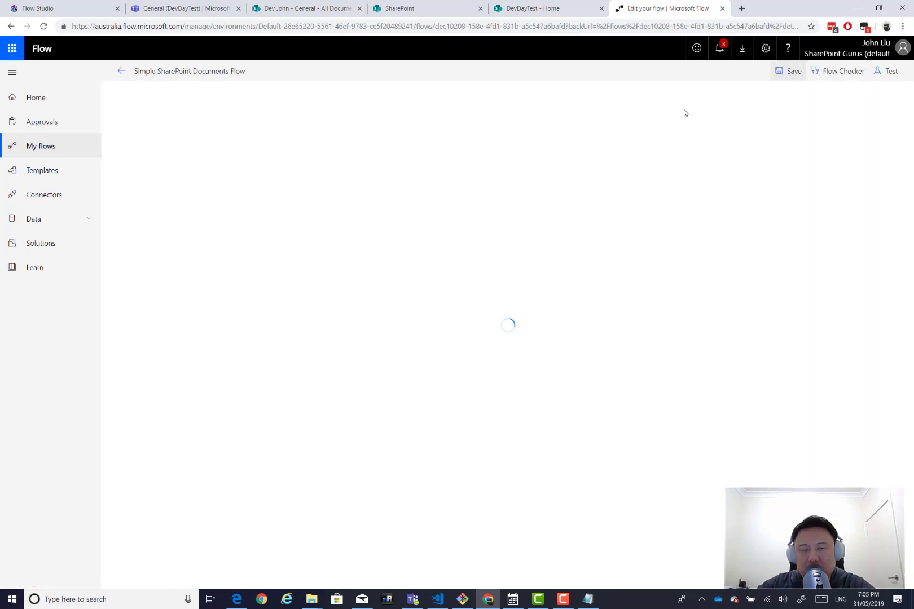
pyautogui.click(525, 102)
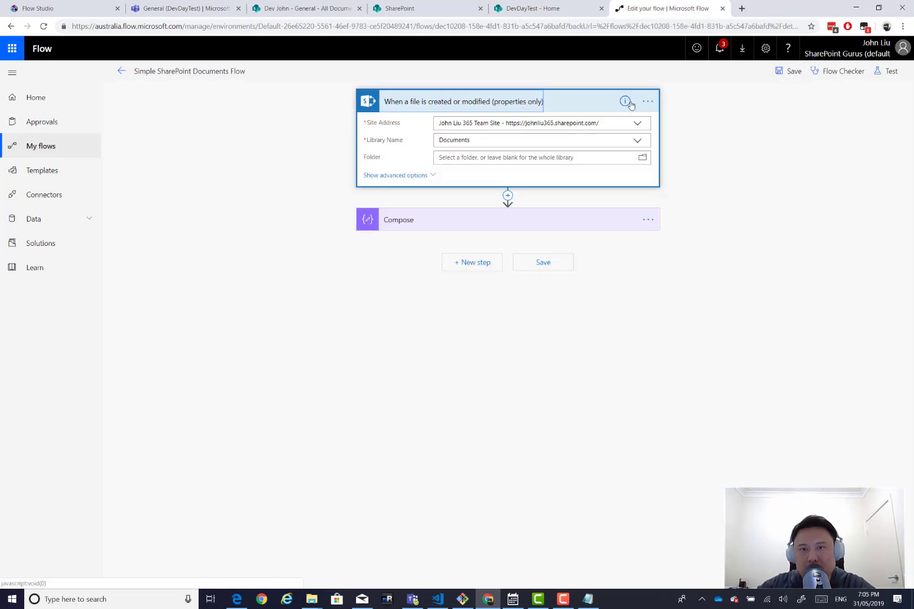
pyautogui.click(648, 102)
pyautogui.click(684, 164)
# Add the root site path to the notes, tidy the GUID line, and return to details.
pyautogui.moveTo(620, 231); pyautogui.dragTo(541, 206)
pyautogui.hotkey('alt', 'Tab')
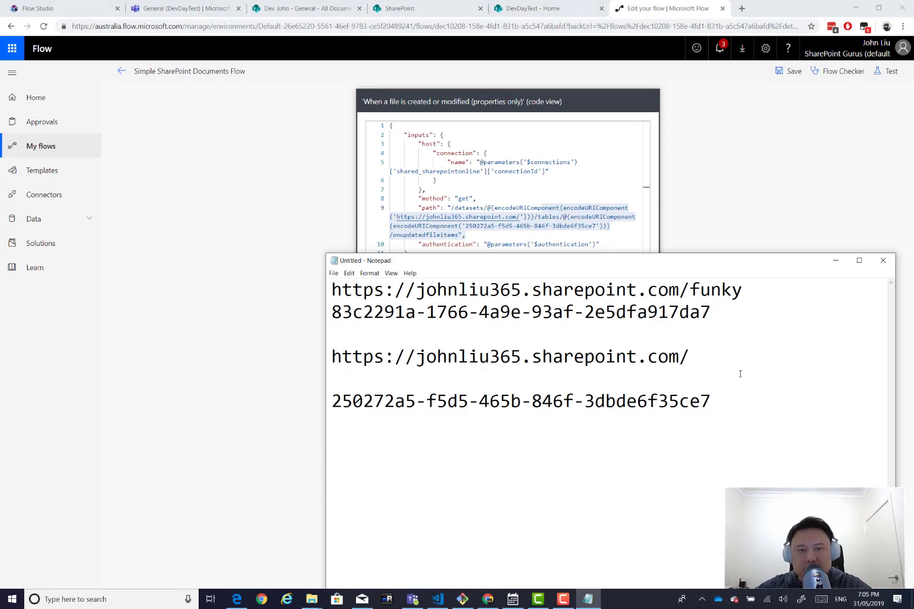
pyautogui.click(756, 378)
pyautogui.press('BackSpace')
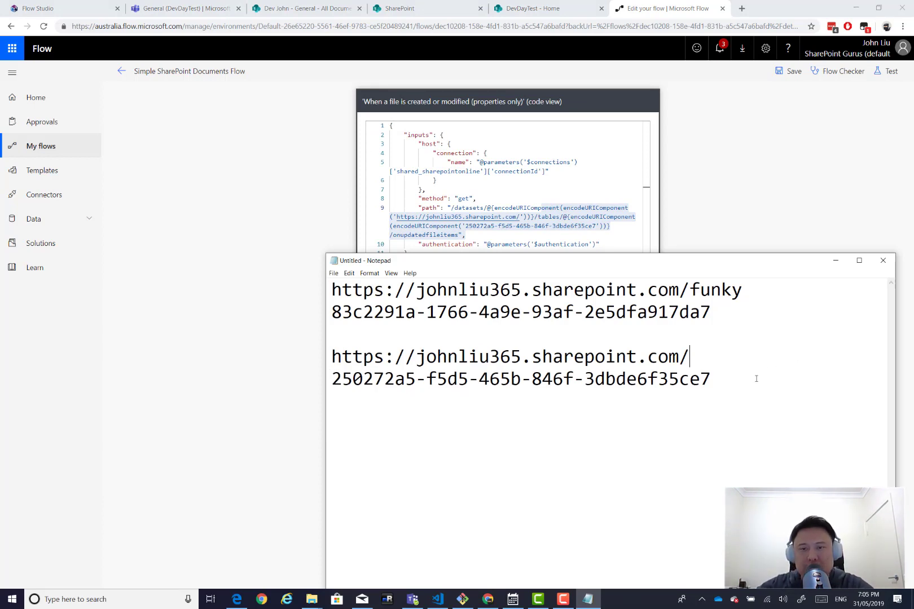
pyautogui.click(771, 155)
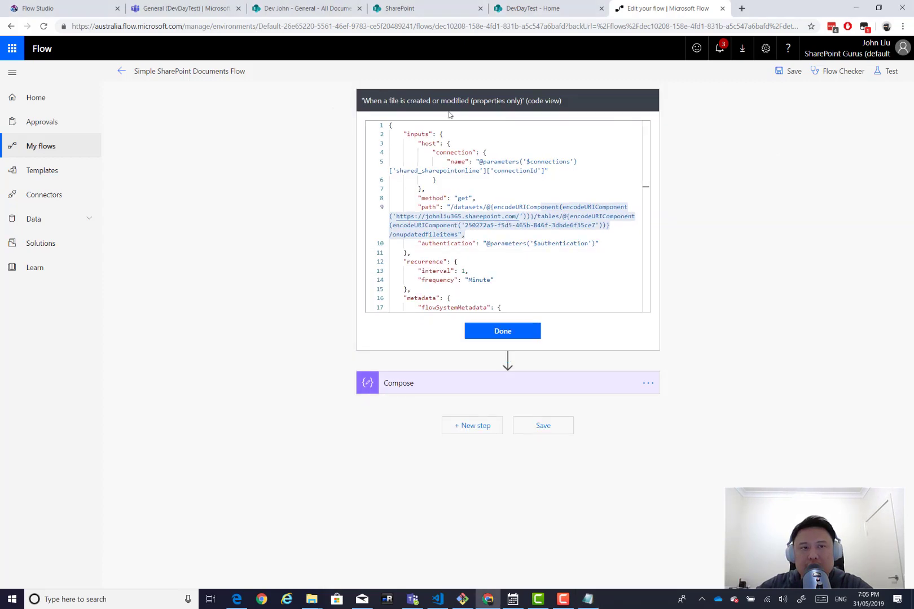
pyautogui.click(121, 71)
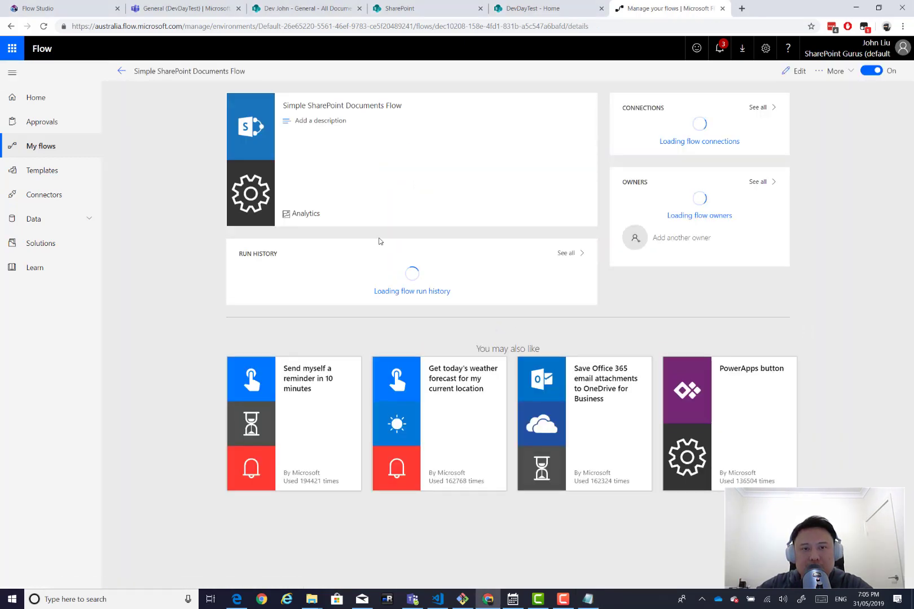
# Create and save a new deployment plan named Plan 3, then select it.
pyautogui.click(90, 9)
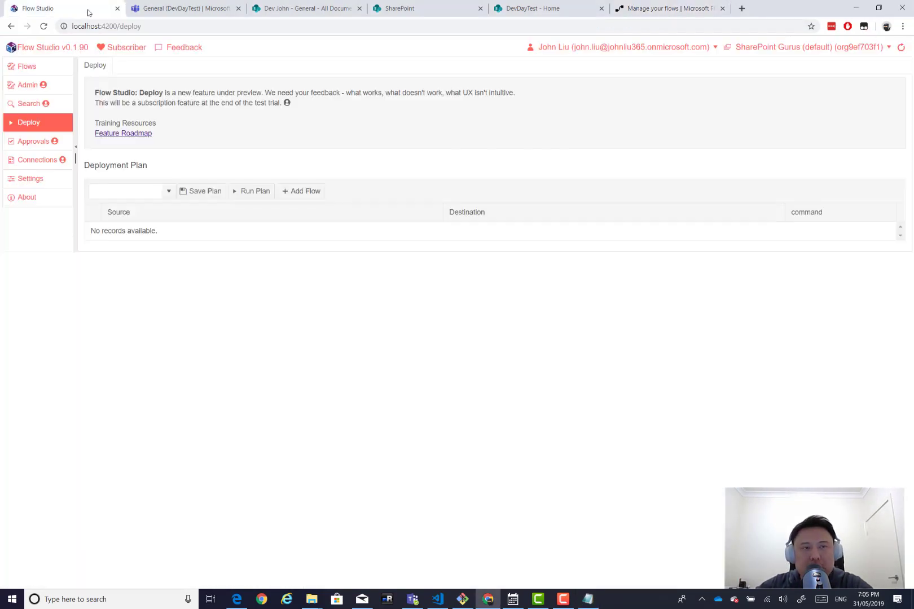
pyautogui.click(142, 193)
pyautogui.write('Plan 3')
pyautogui.click(200, 192)
pyautogui.click(170, 191)
pyautogui.click(159, 235)
# Add a row mapping Simple SharePoint Documents Flow to destination Simple Funky.
pyautogui.click(311, 195)
pyautogui.click(434, 233)
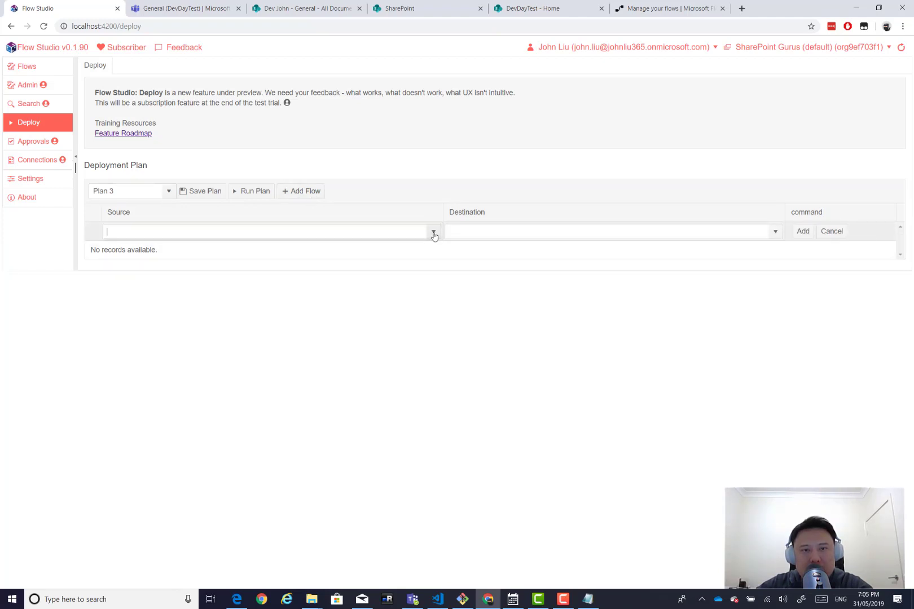
pyautogui.click(426, 157)
pyautogui.click(229, 231)
pyautogui.write('simp')
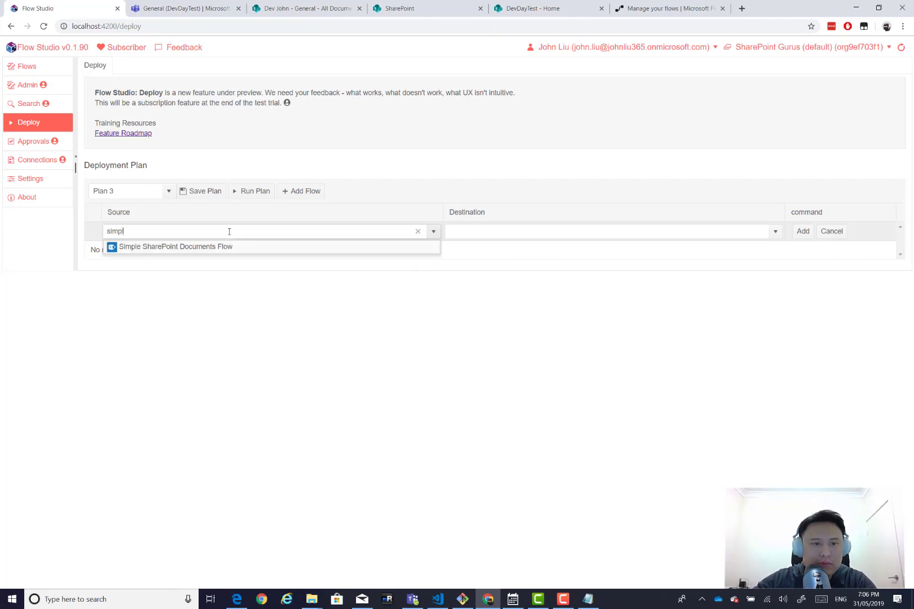
pyautogui.write('l')
pyautogui.click(245, 249)
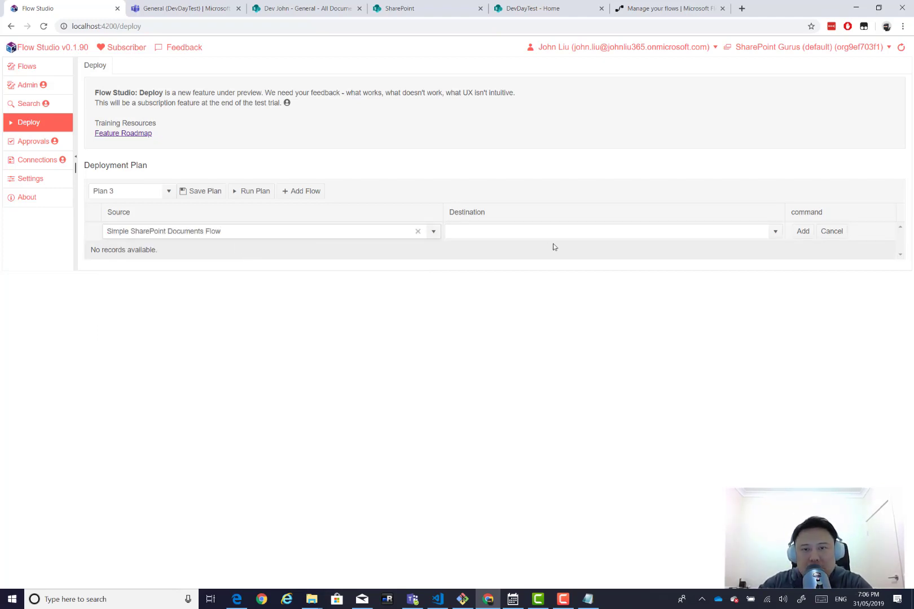
pyautogui.click(570, 232)
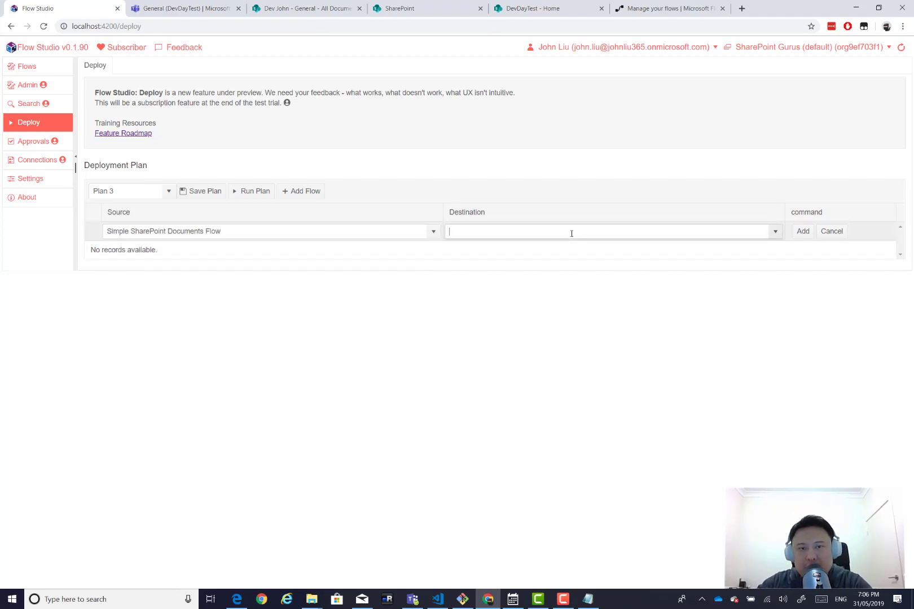
pyautogui.write('Simple')
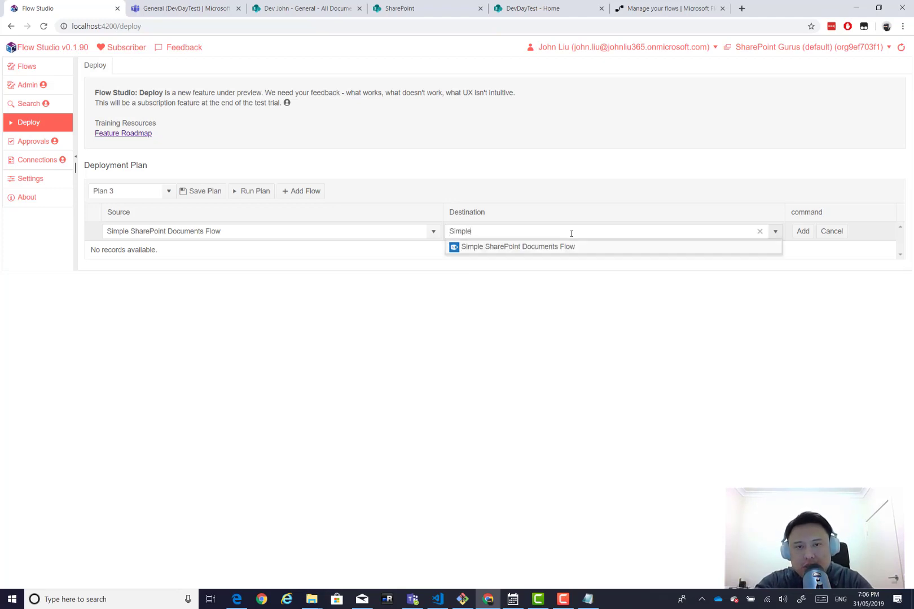
pyautogui.write(' Funky')
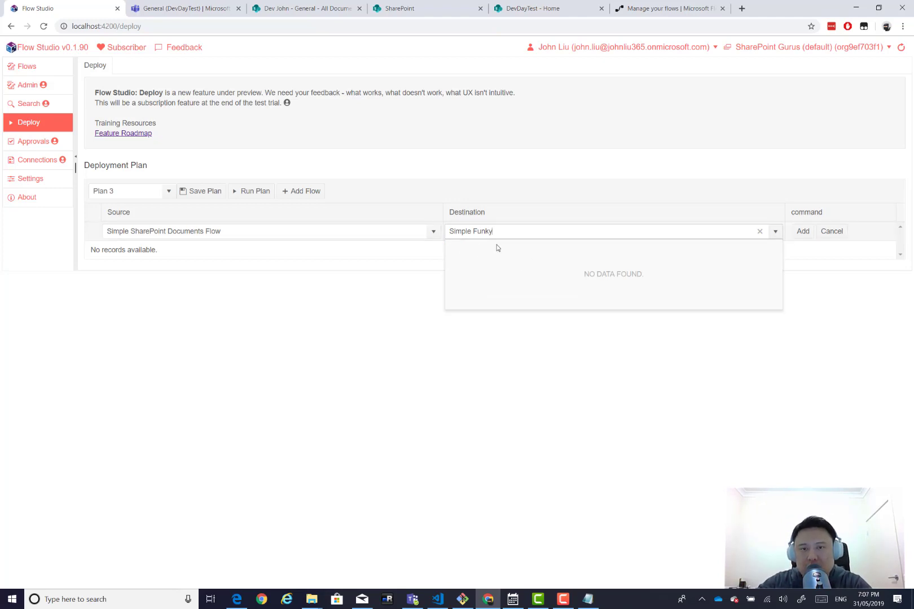
pyautogui.click(805, 235)
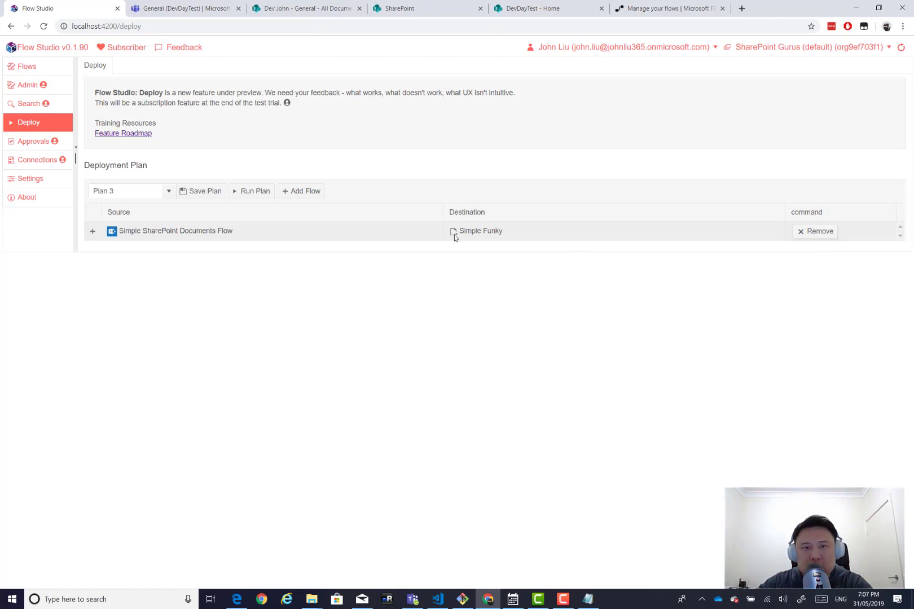
# Expand the Simple Funky row to show its Connection, URL and GUID parameters.
pyautogui.click(91, 232)
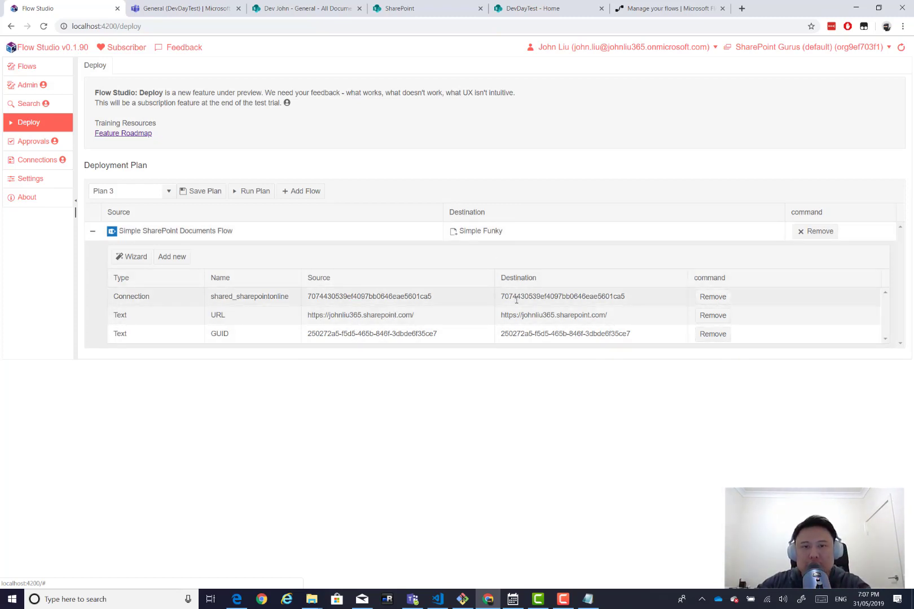
# Paste the funky site URL from the notes as the URL mapping's destination.
pyautogui.click(588, 599)
pyautogui.moveTo(525, 260); pyautogui.dragTo(494, 371)
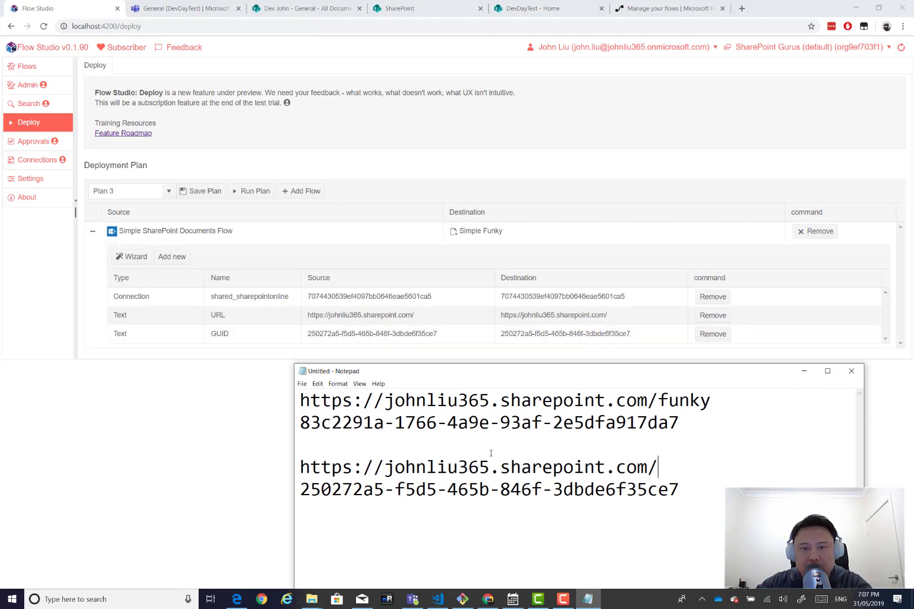
pyautogui.moveTo(724, 400); pyautogui.dragTo(293, 399)
pyautogui.click(584, 316)
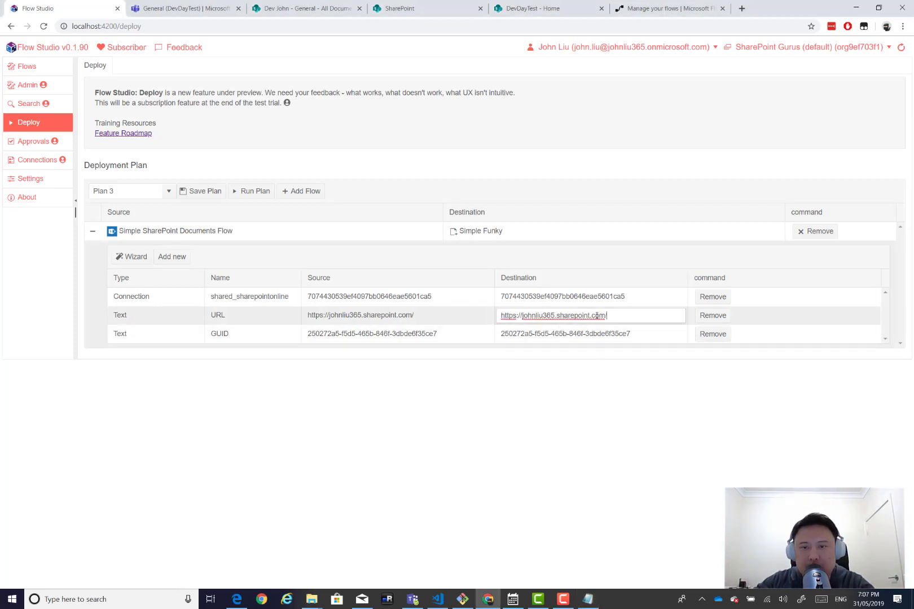
pyautogui.hotkey('ctrl', 'a')
pyautogui.hotkey('ctrl', 'v')
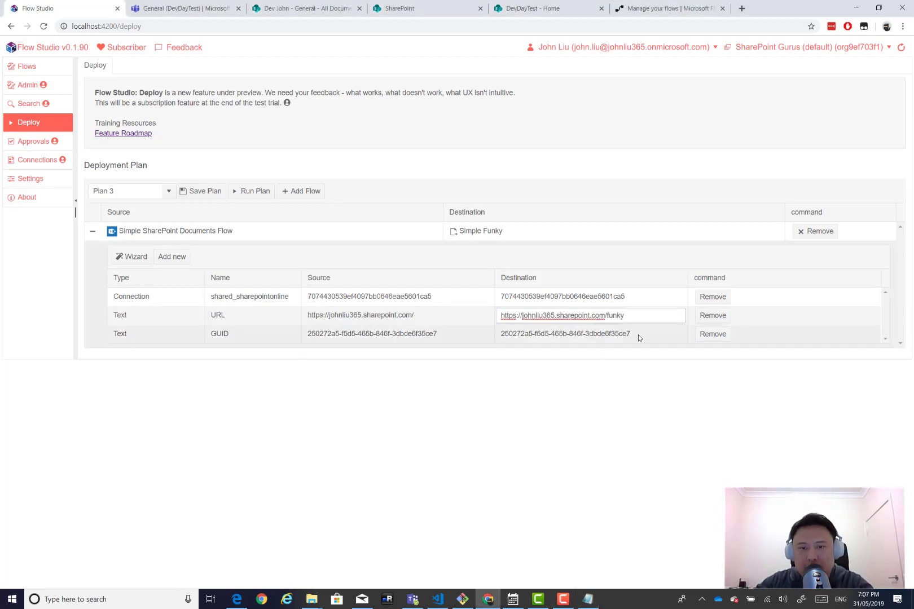
# Set the GUID destination to 83c2291a-1766-4a9e-93af-2e5dfa917da7 and save Plan 3.
pyautogui.click(638, 335)
pyautogui.hotkey('alt', 'Tab')
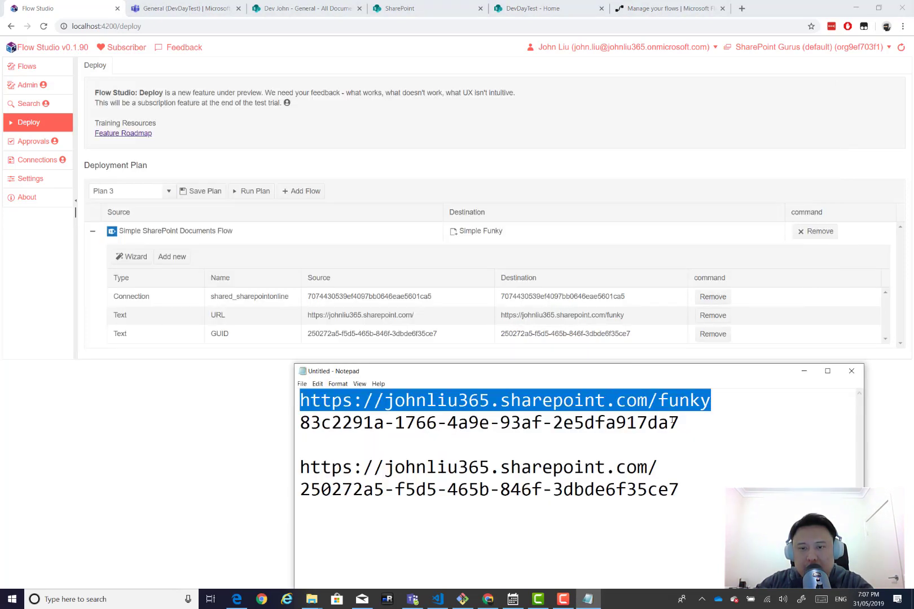
pyautogui.moveTo(679, 423); pyautogui.dragTo(292, 417)
pyautogui.hotkey('ctrl', 'c')
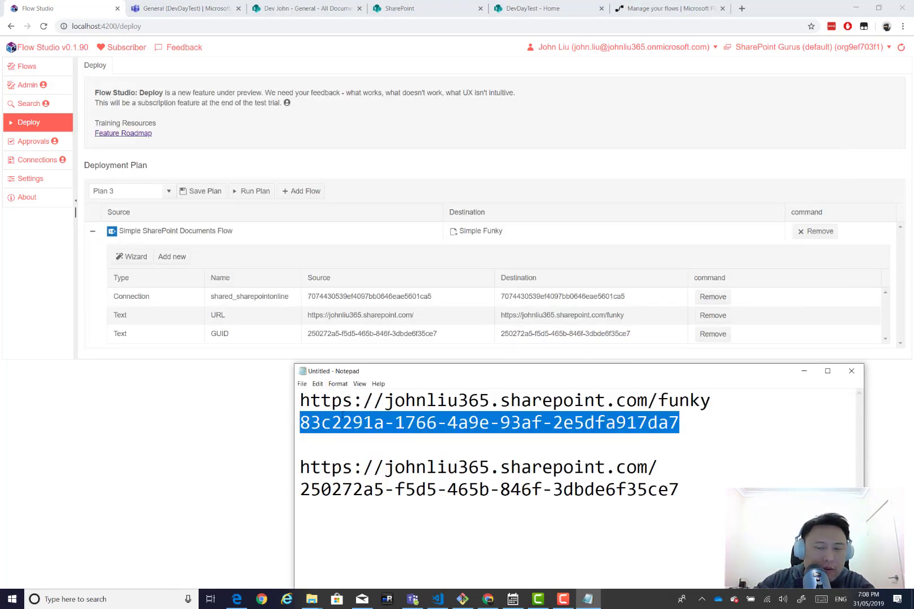
pyautogui.hotkey('alt', 'Tab')
pyautogui.click(550, 334)
pyautogui.hotkey('ctrl', 'a')
pyautogui.hotkey('ctrl', 'v')
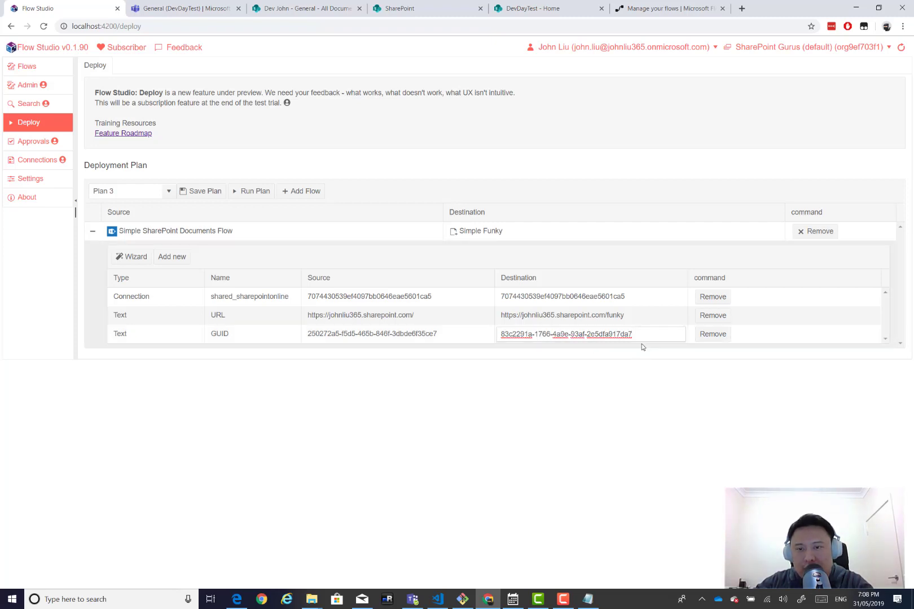
pyautogui.click(801, 339)
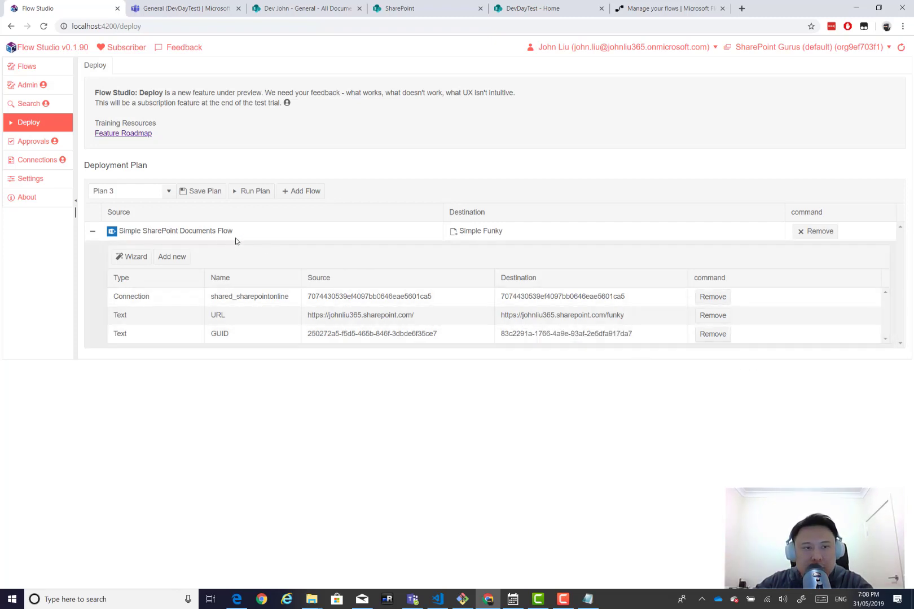
pyautogui.click(200, 193)
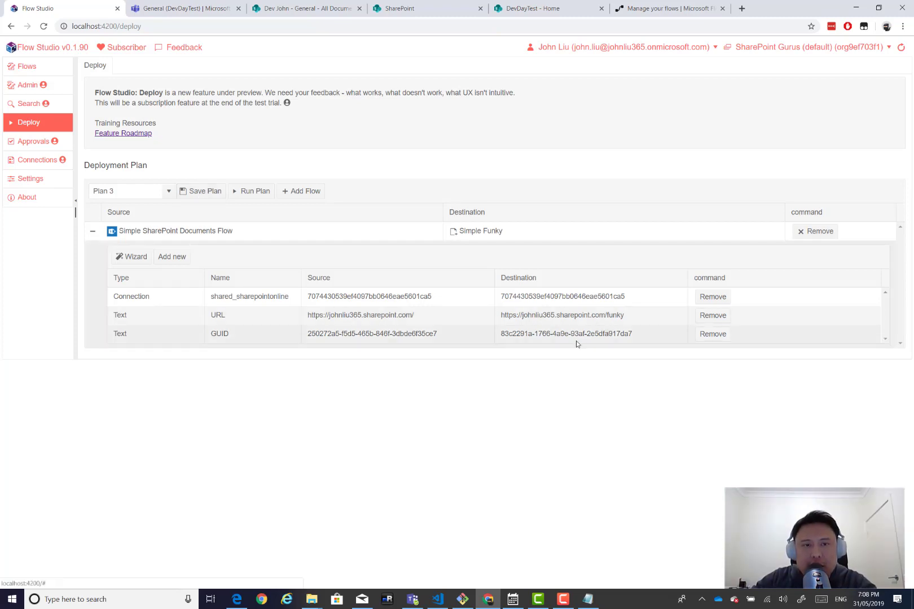
# Run Plan 3 to deploy Simple Funky, then reload and reopen Plan 3's mappings.
pyautogui.click(248, 192)
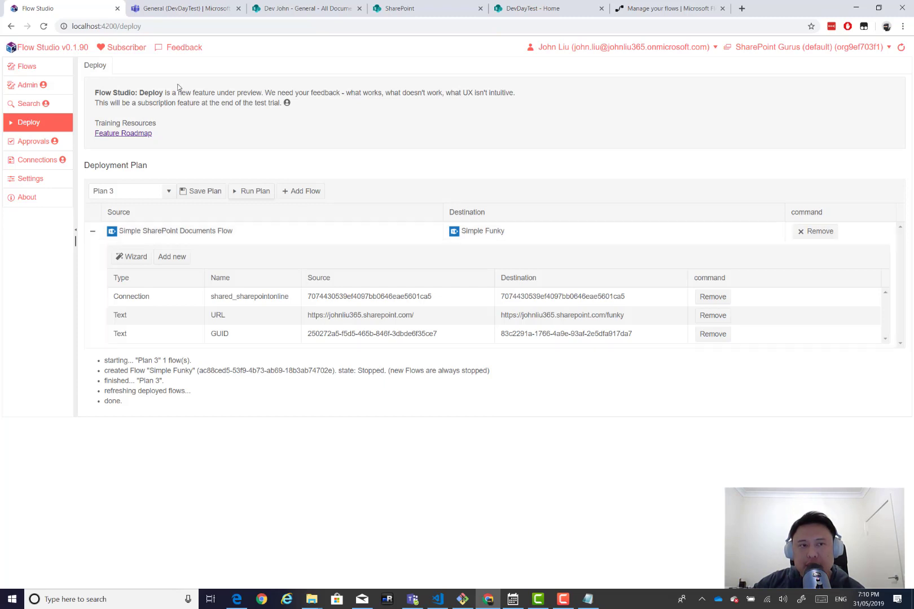
pyautogui.click(44, 26)
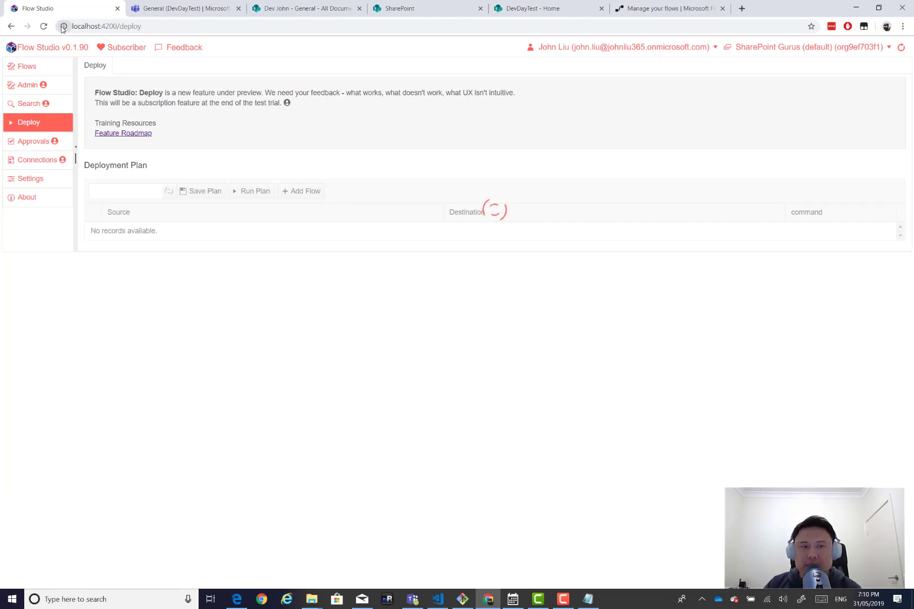
pyautogui.click(125, 191)
pyautogui.click(161, 234)
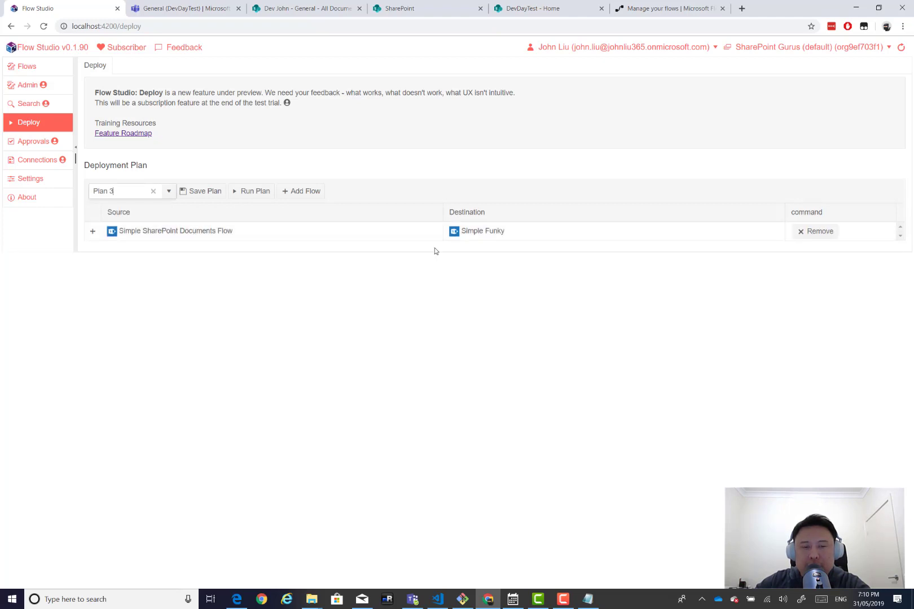
pyautogui.click(93, 231)
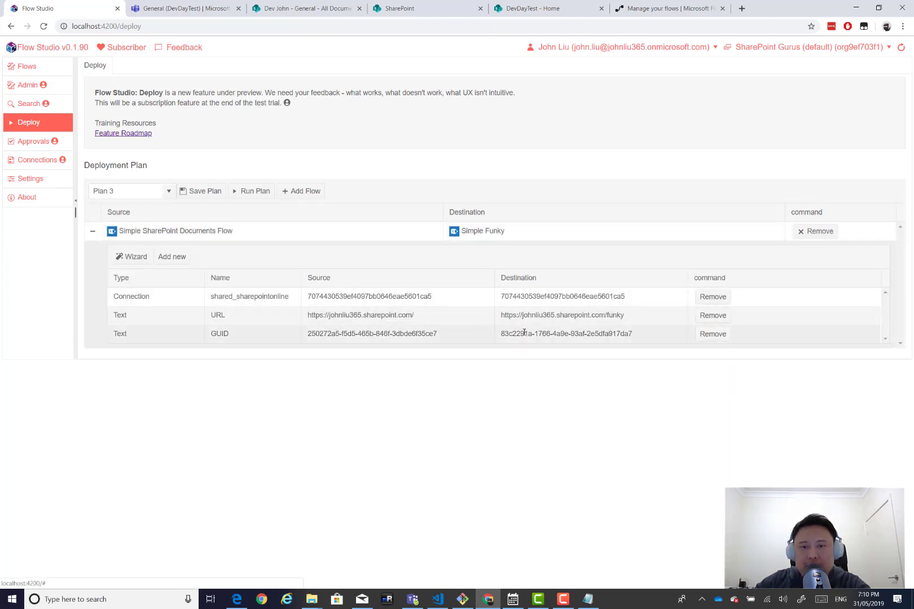
# Open the deployed Simple Funky flow from My flows for editing.
pyautogui.click(648, 9)
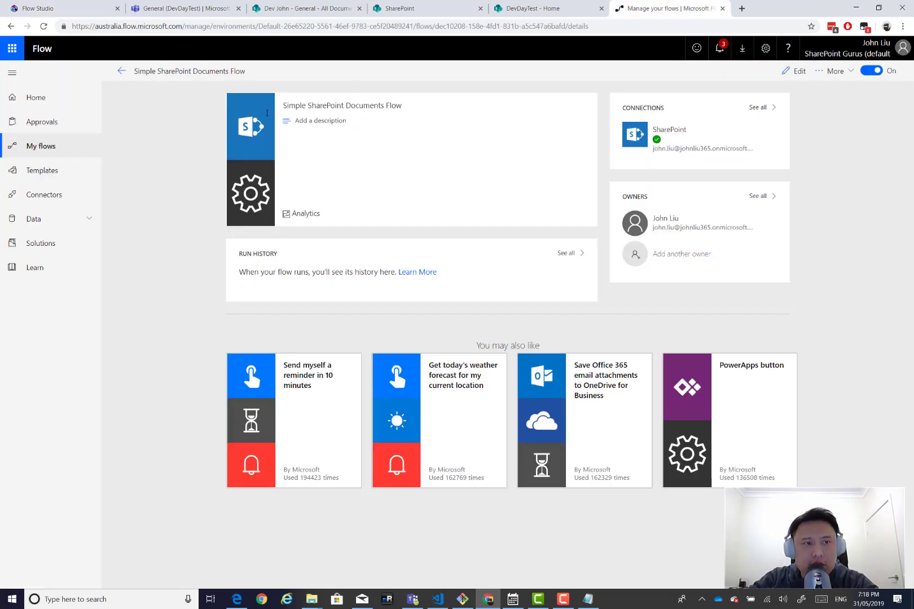
pyautogui.middleClick(48, 148)
pyautogui.click(727, 9)
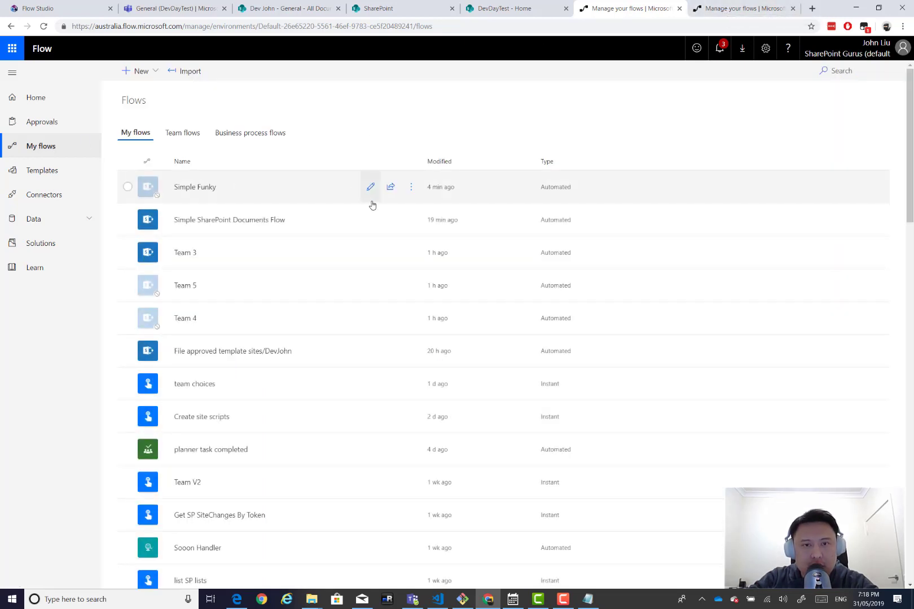
pyautogui.click(370, 188)
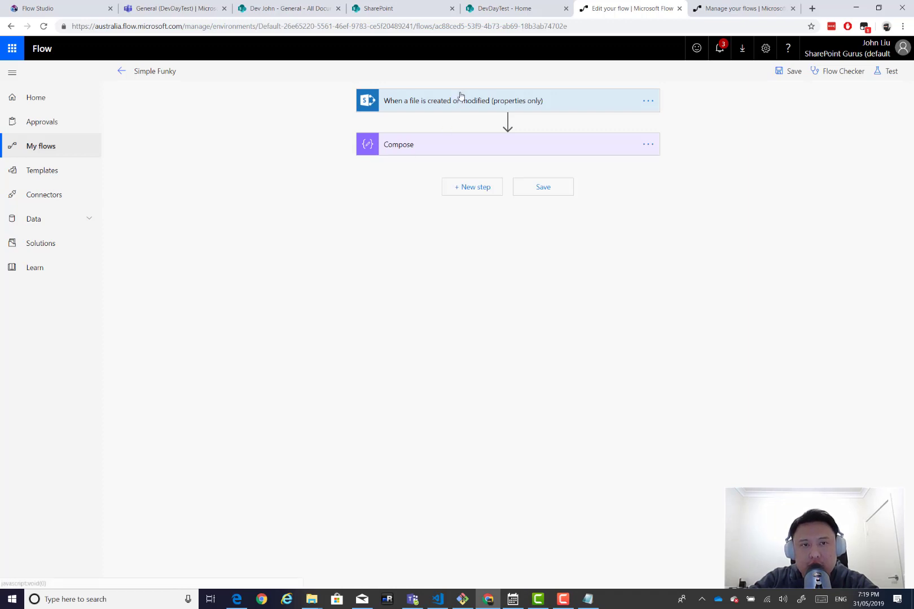
# Peek the trigger code to confirm the funky site and library GUID, then check Compose.
pyautogui.click(451, 107)
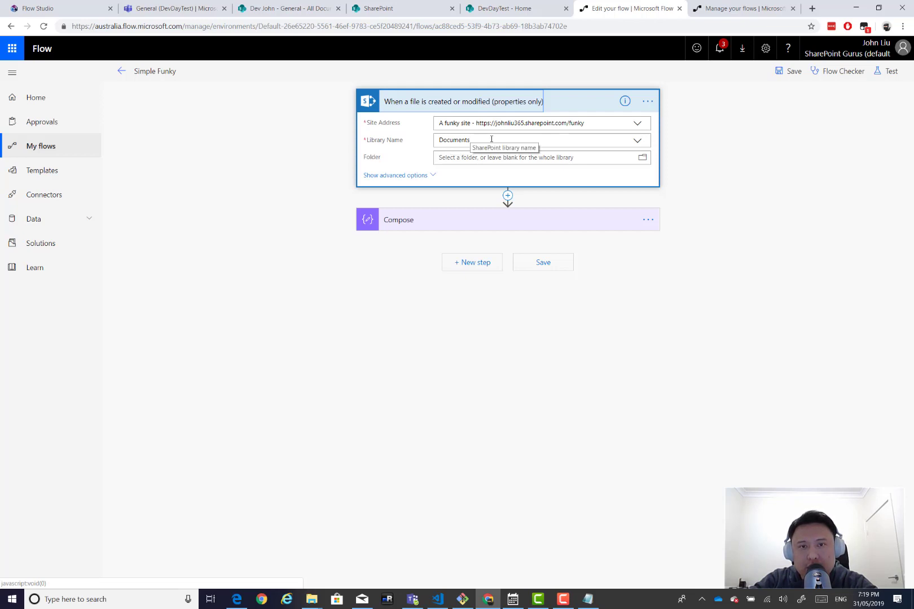
pyautogui.click(647, 101)
pyautogui.click(689, 166)
pyautogui.moveTo(537, 218); pyautogui.dragTo(443, 217)
pyautogui.click(538, 250)
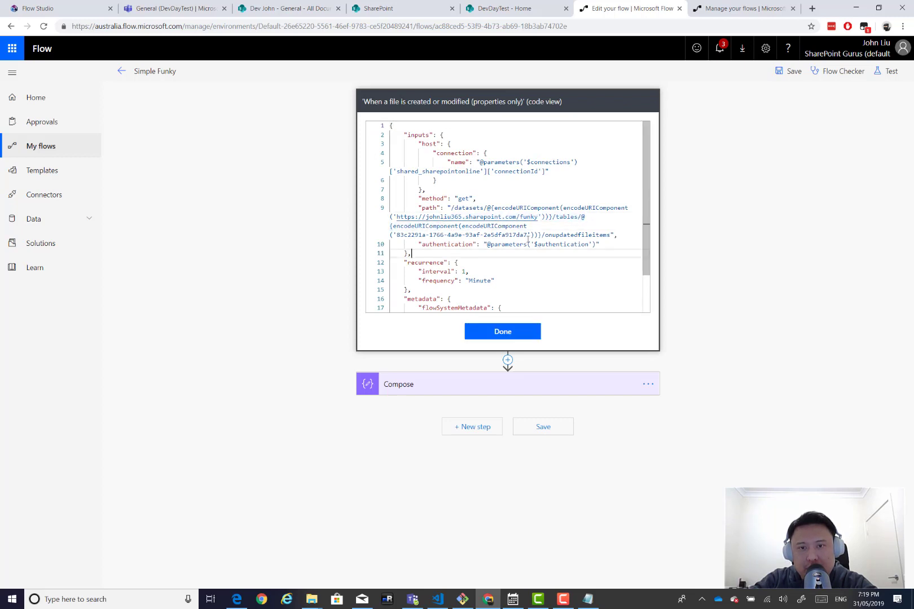
pyautogui.moveTo(526, 236); pyautogui.dragTo(396, 237)
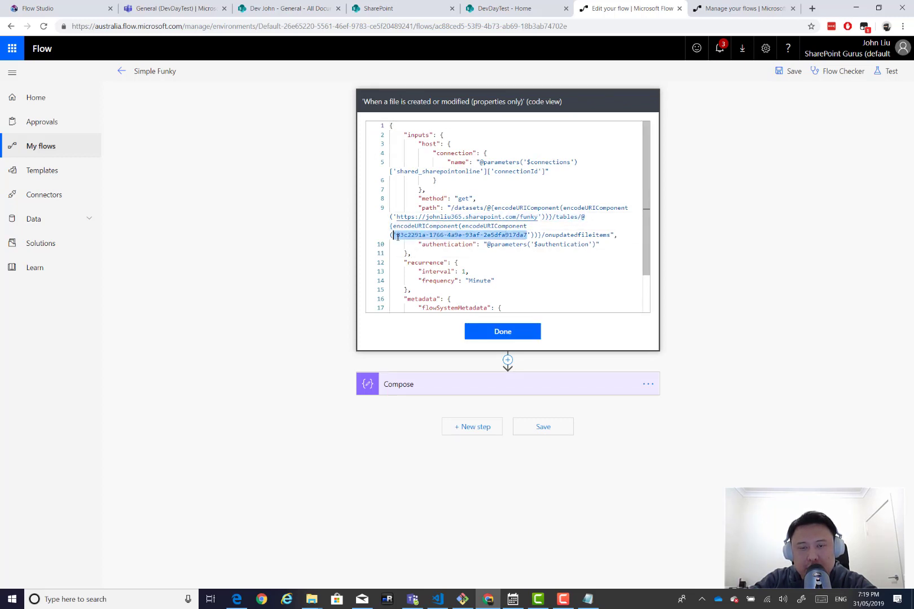
pyautogui.click(520, 330)
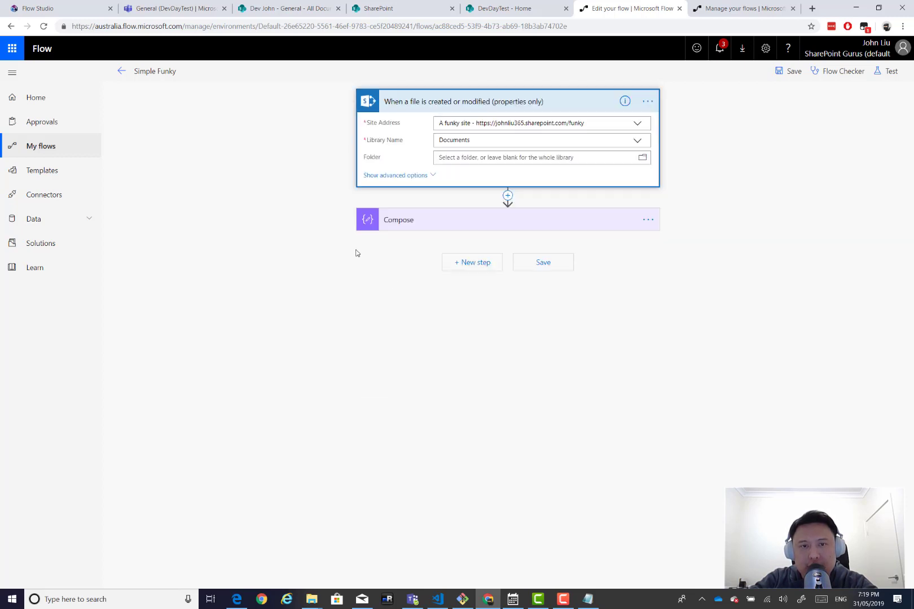
pyautogui.click(443, 228)
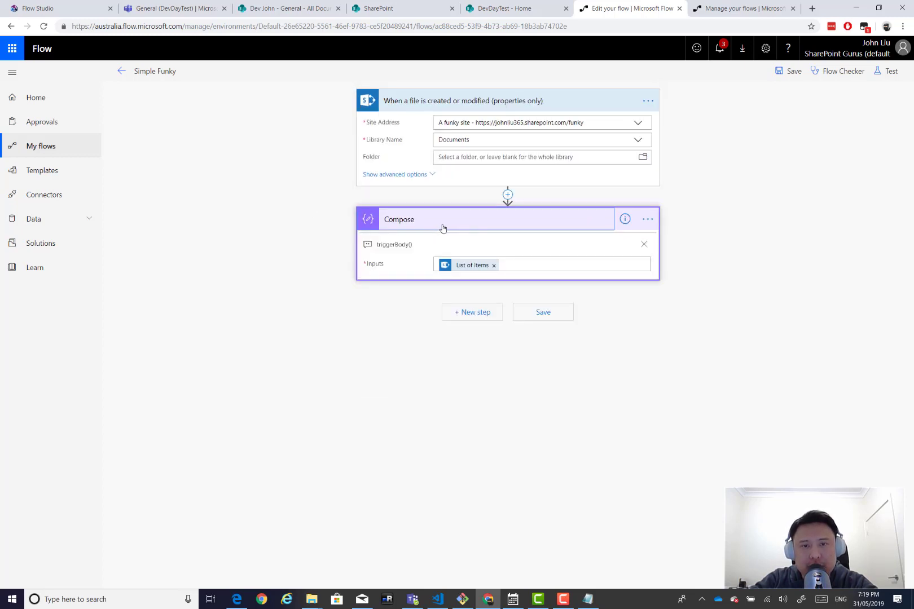
pyautogui.click(443, 228)
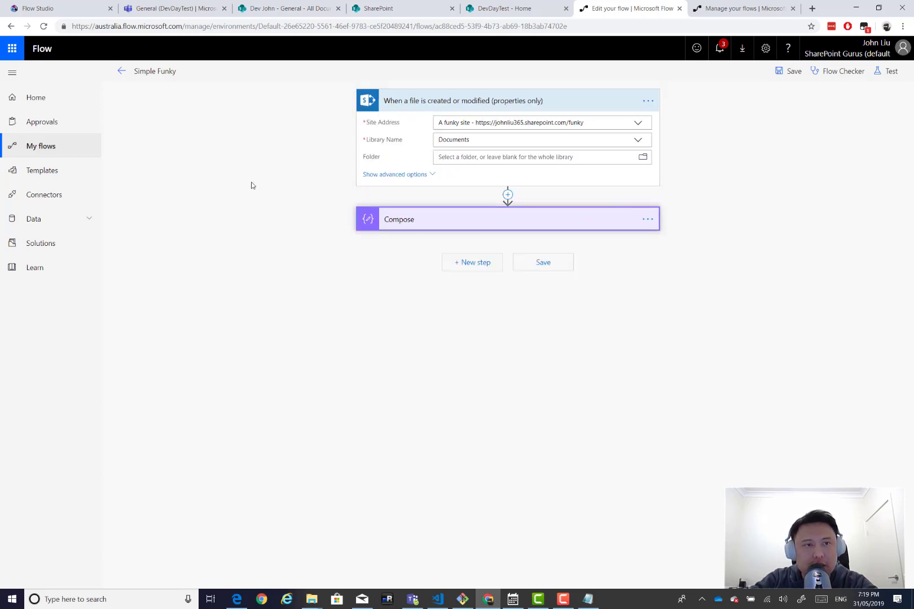
# Check the Flow Studio log, then leave the Simple Funky editor for the My flows list.
pyautogui.click(72, 10)
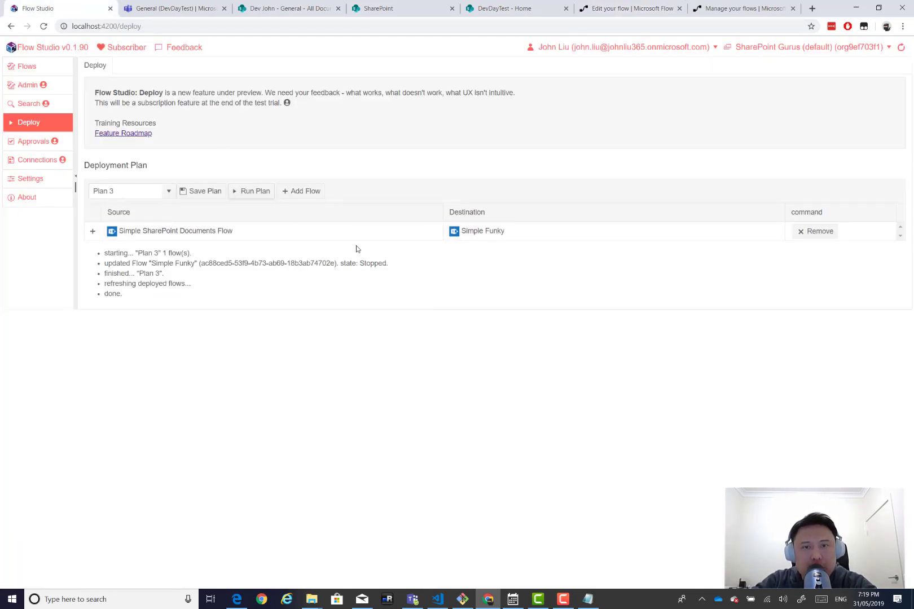
pyautogui.click(633, 7)
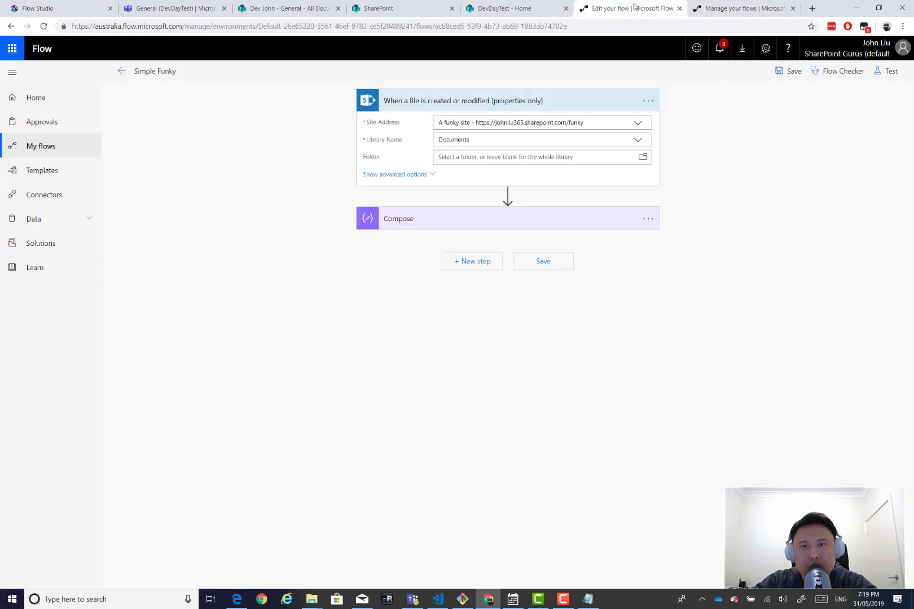
pyautogui.click(122, 72)
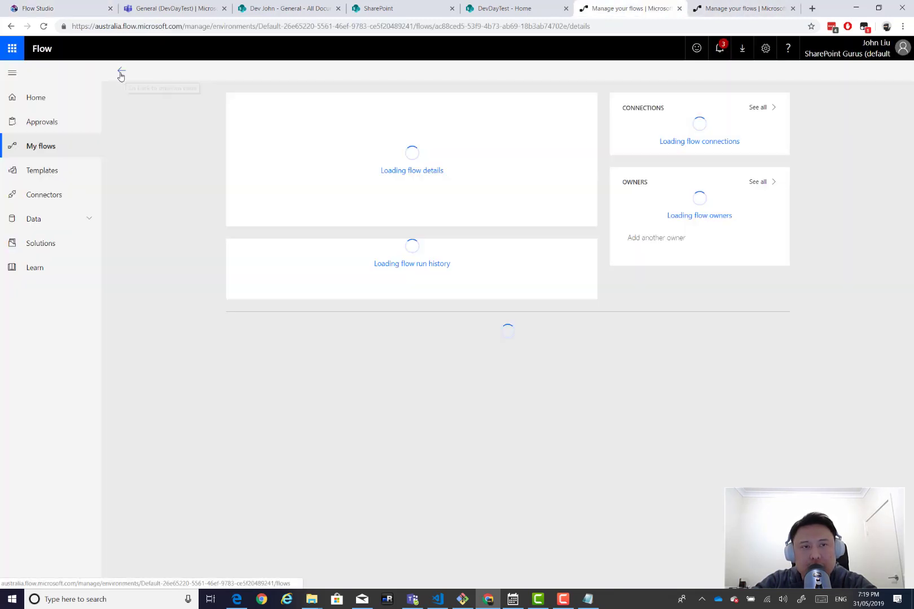
pyautogui.click(47, 148)
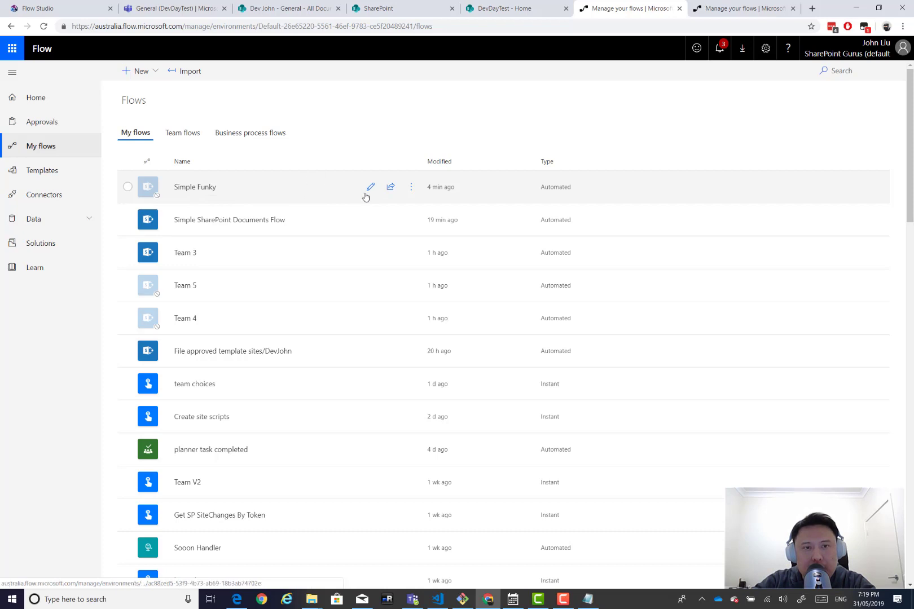
# View Simple Funky's details page, then return to My flows.
pyautogui.click(204, 189)
pyautogui.click(205, 188)
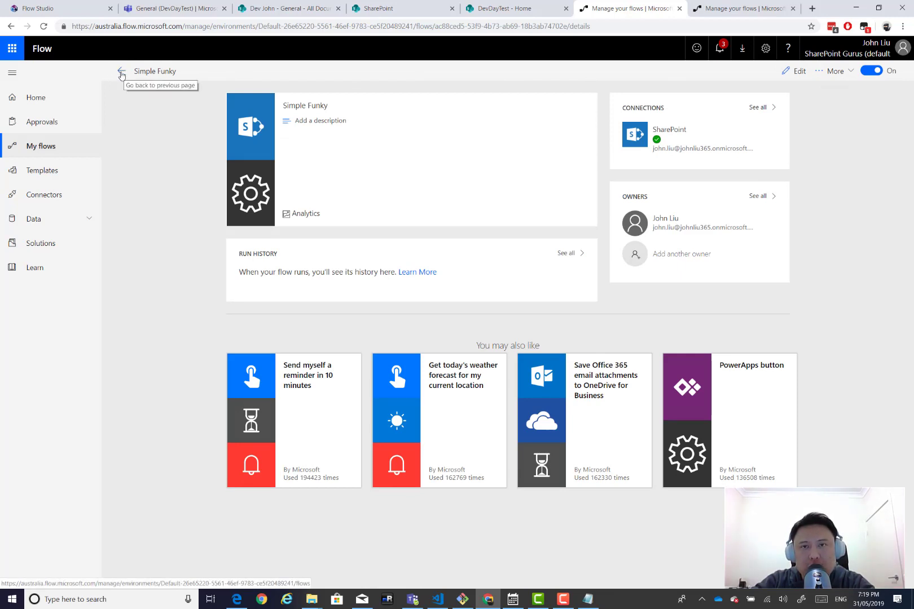
pyautogui.click(121, 74)
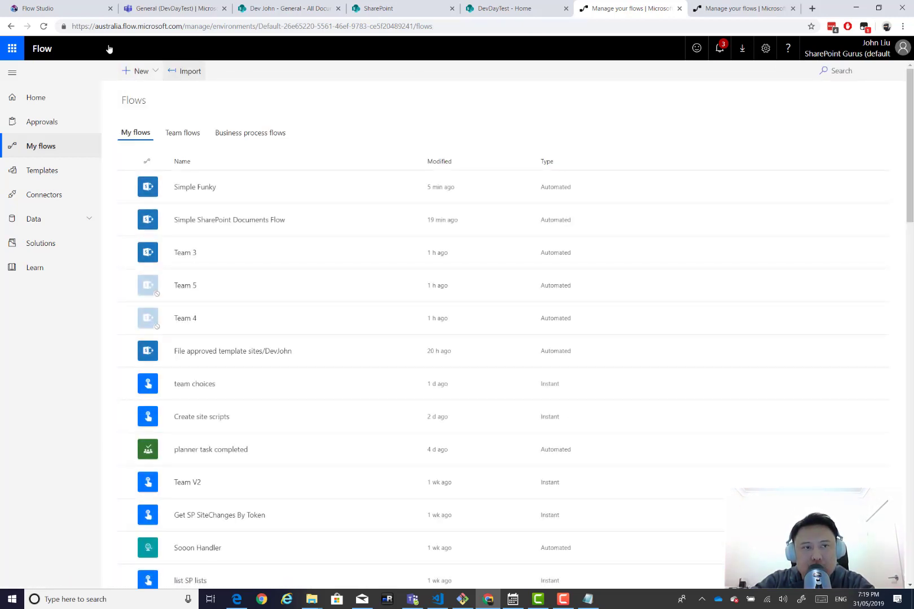
# Rerun Plan 3 from the Flow Studio Deploy page to update Simple Funky.
pyautogui.click(39, 9)
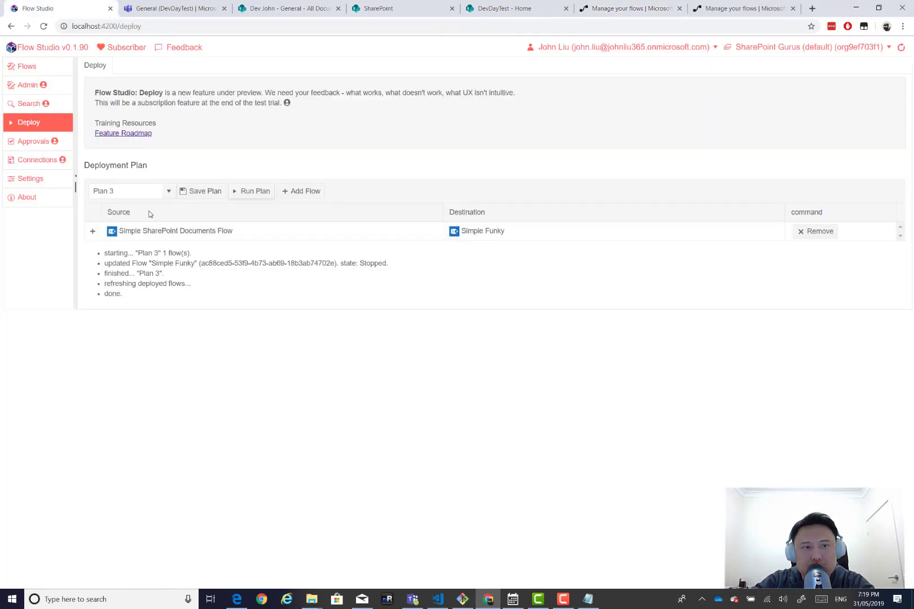
pyautogui.click(253, 193)
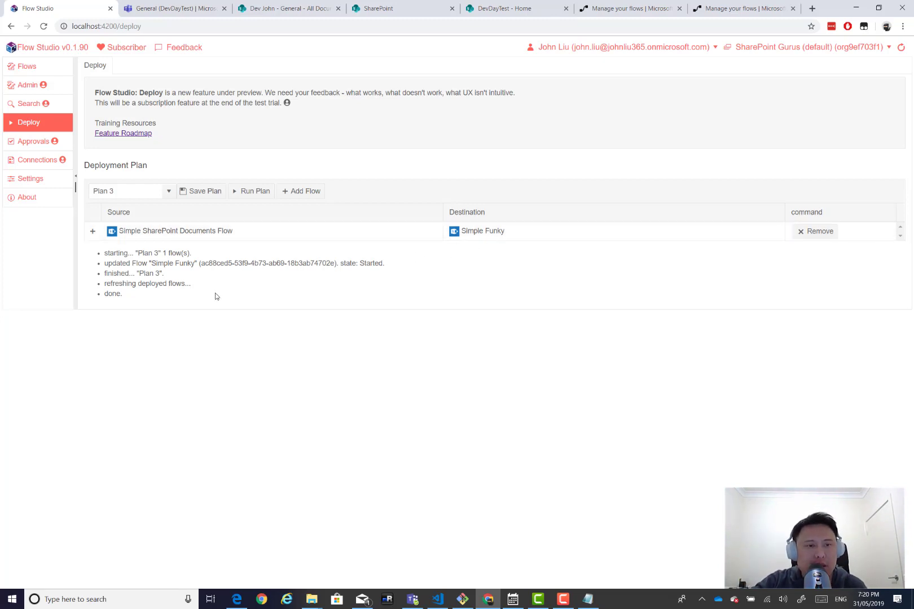
# Edit Simple SharePoint Documents Flow and add an Initialize variable step after Compose.
pyautogui.click(621, 9)
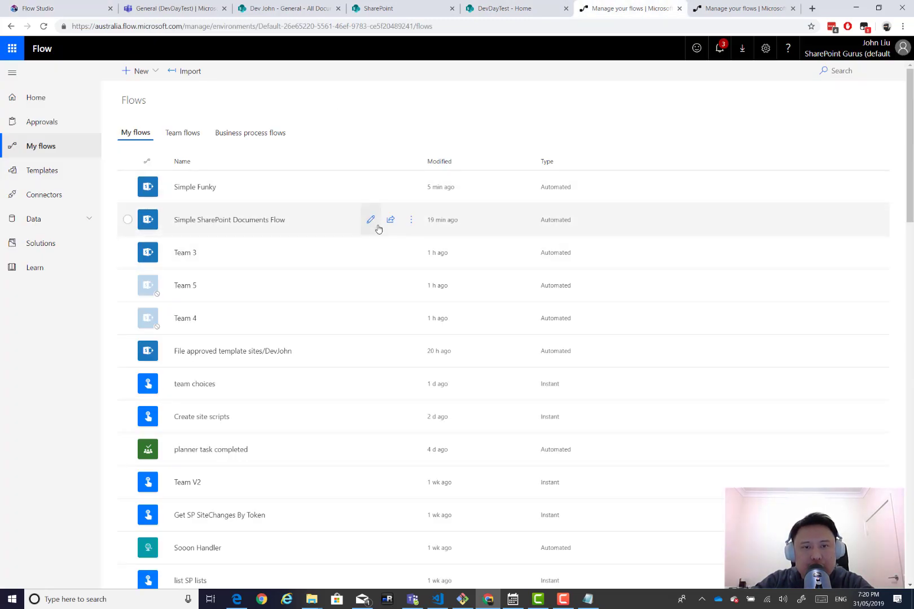
pyautogui.click(371, 220)
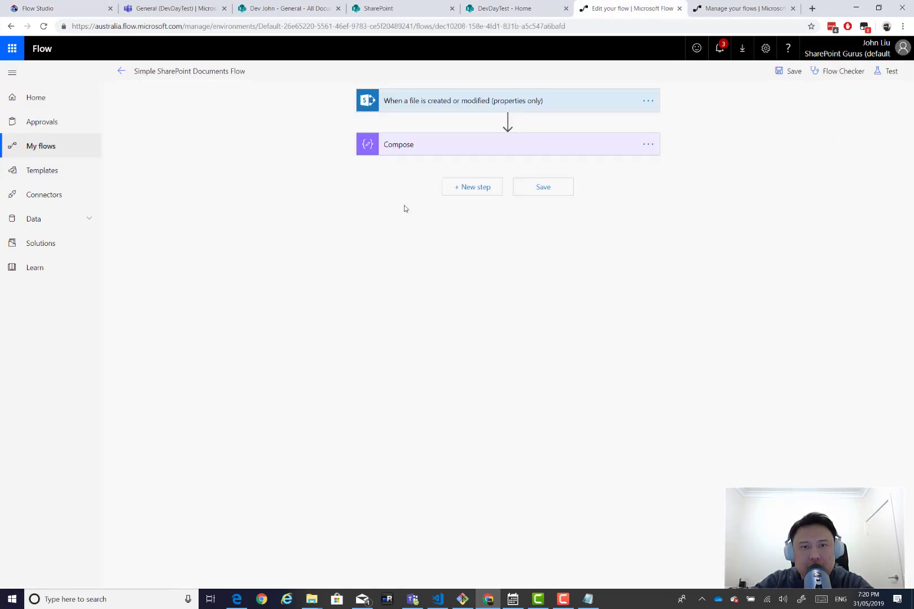
pyautogui.click(472, 186)
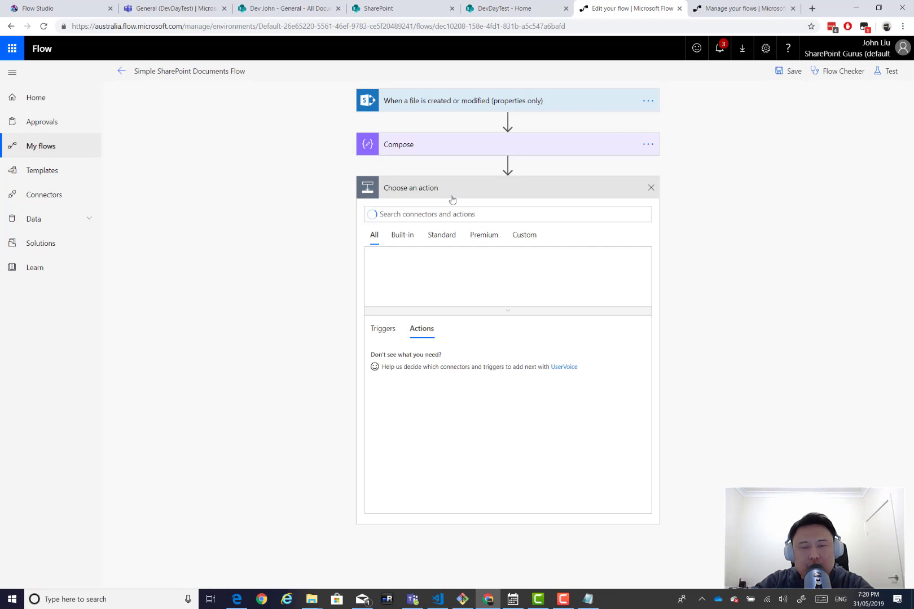
pyautogui.click(427, 217)
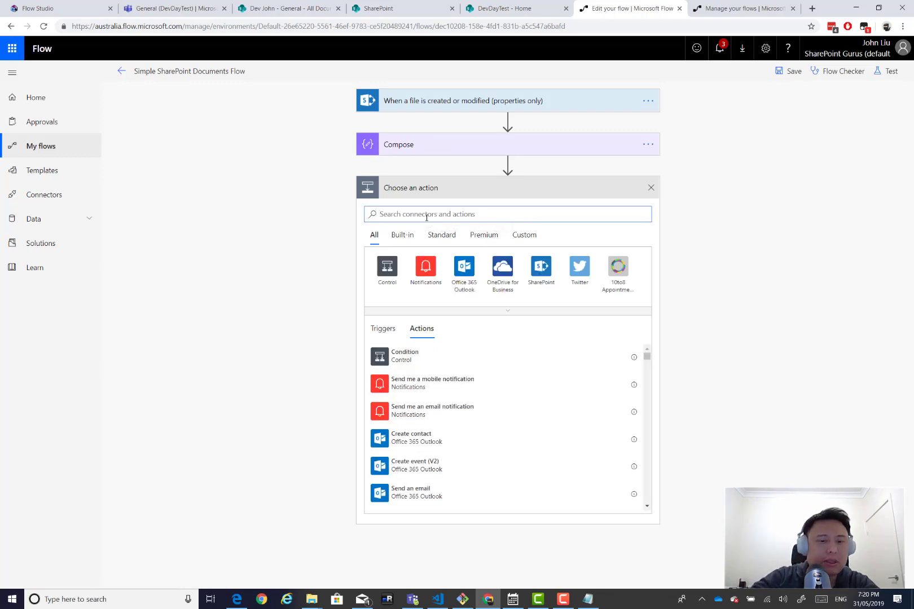
pyautogui.write('variable')
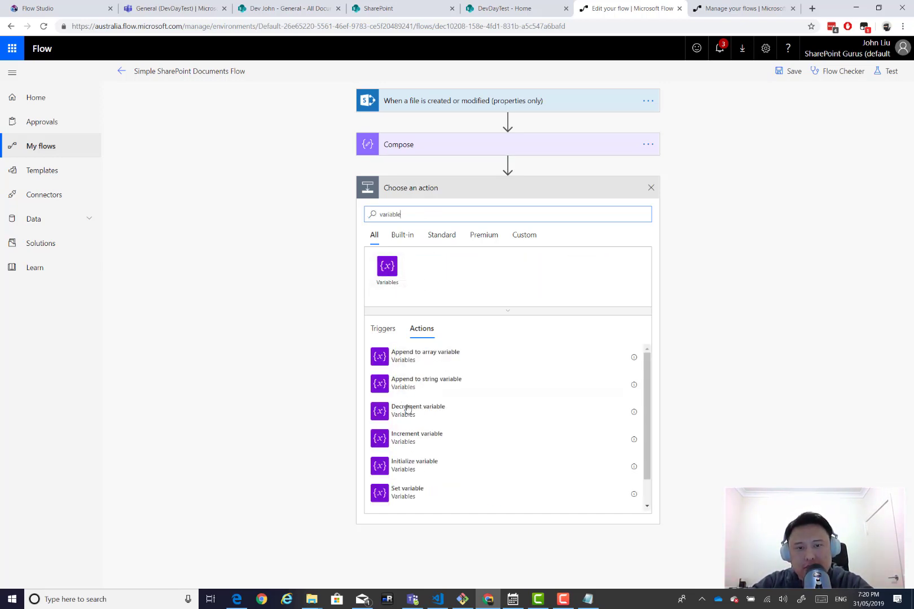
pyautogui.click(439, 468)
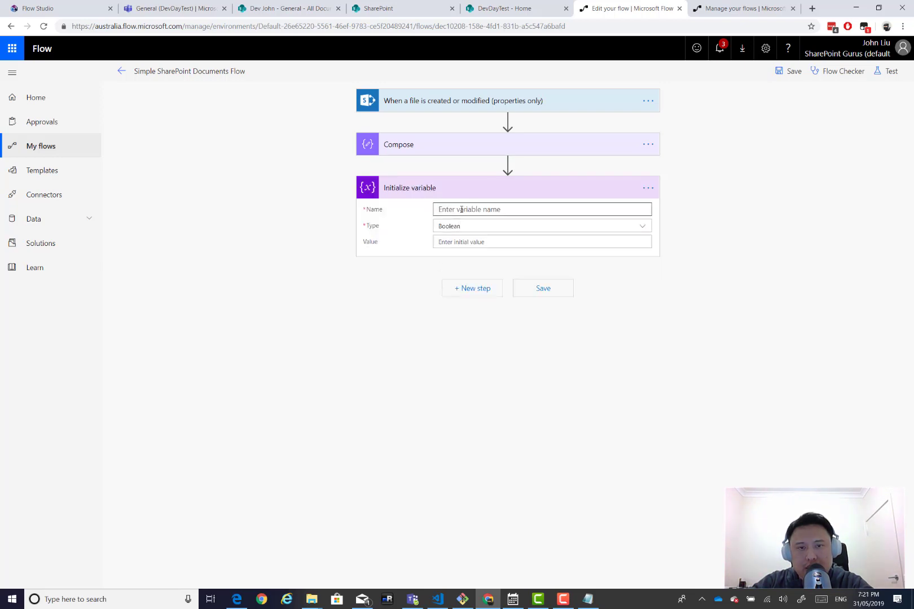
# Name the variable 'email', type String, with an e-mail address as its value.
pyautogui.click(461, 210)
pyautogui.write('email')
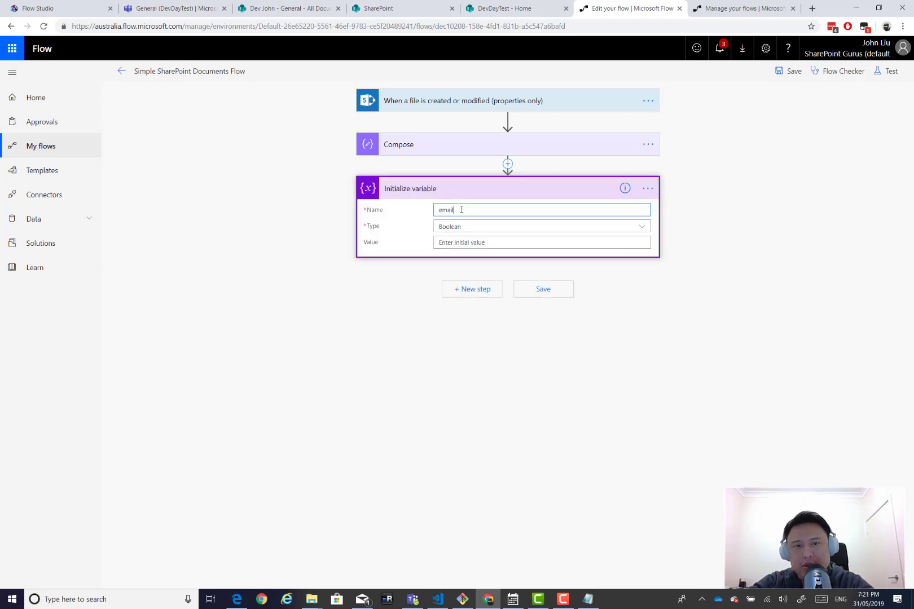
pyautogui.click(459, 228)
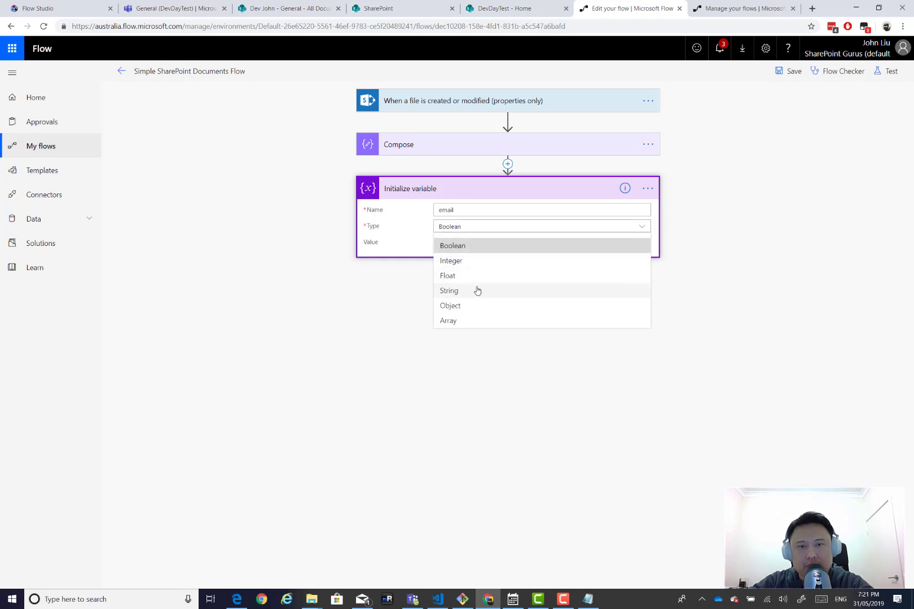
pyautogui.click(476, 290)
pyautogui.click(462, 244)
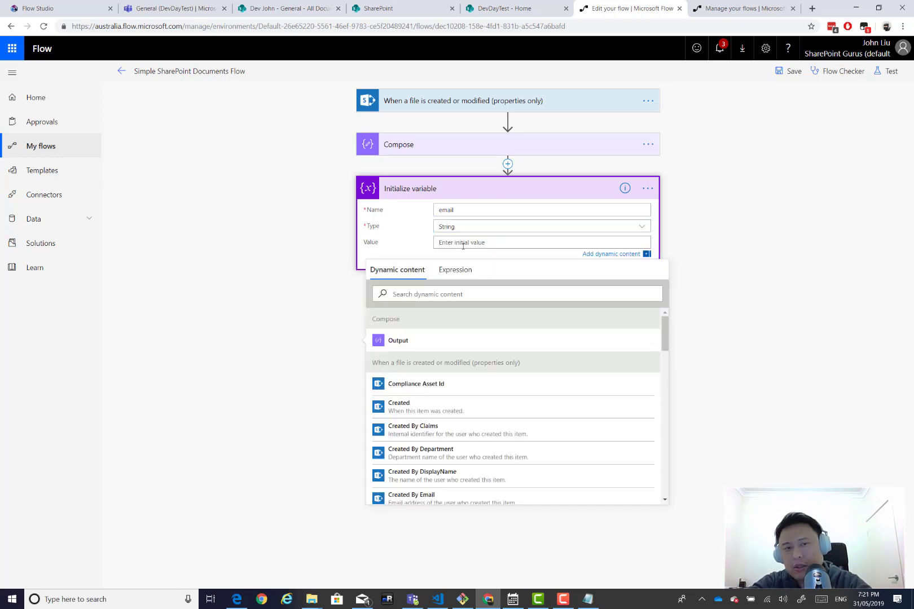
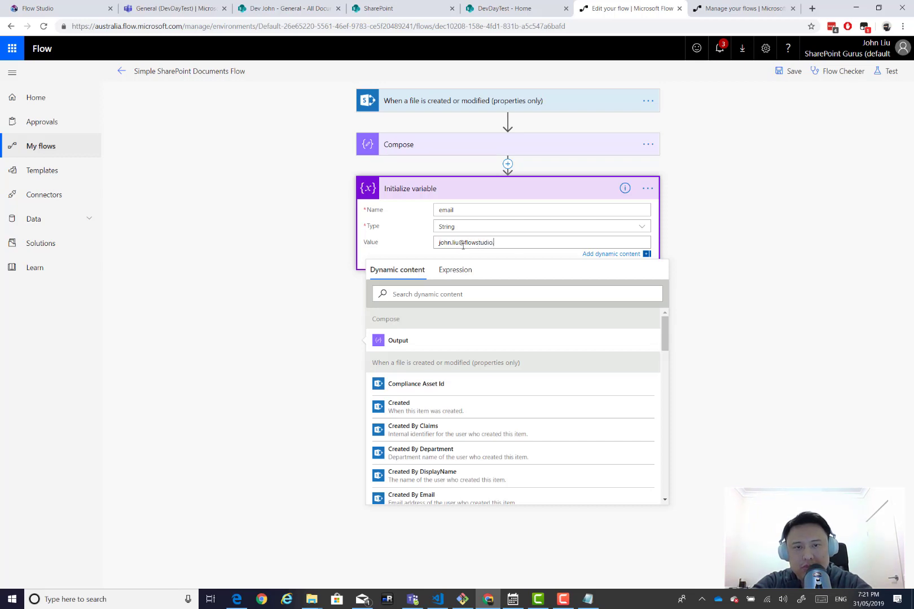
pyautogui.click(393, 240)
# Add an Office 365 Outlook Send an email step addressed to the email variable.
pyautogui.click(479, 289)
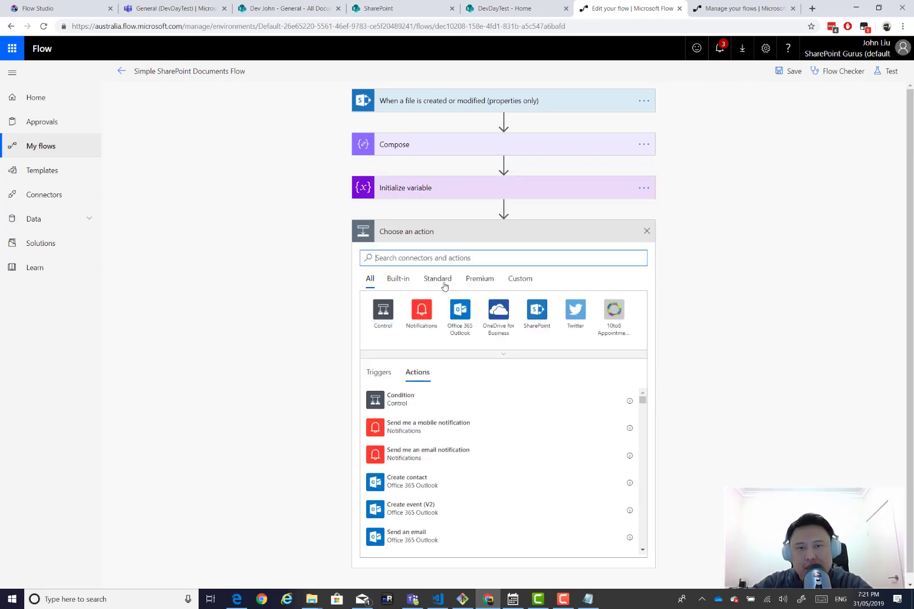
pyautogui.click(459, 310)
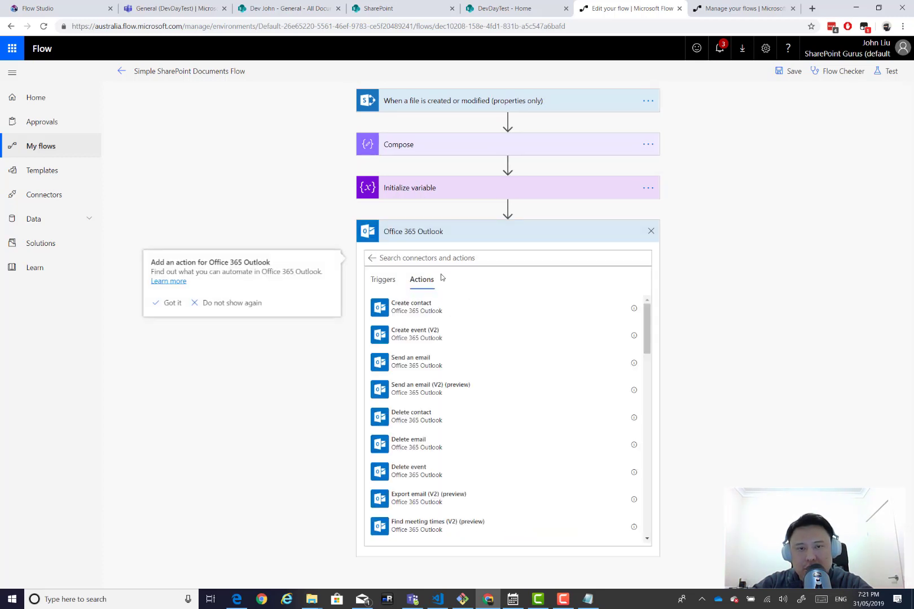
pyautogui.click(438, 363)
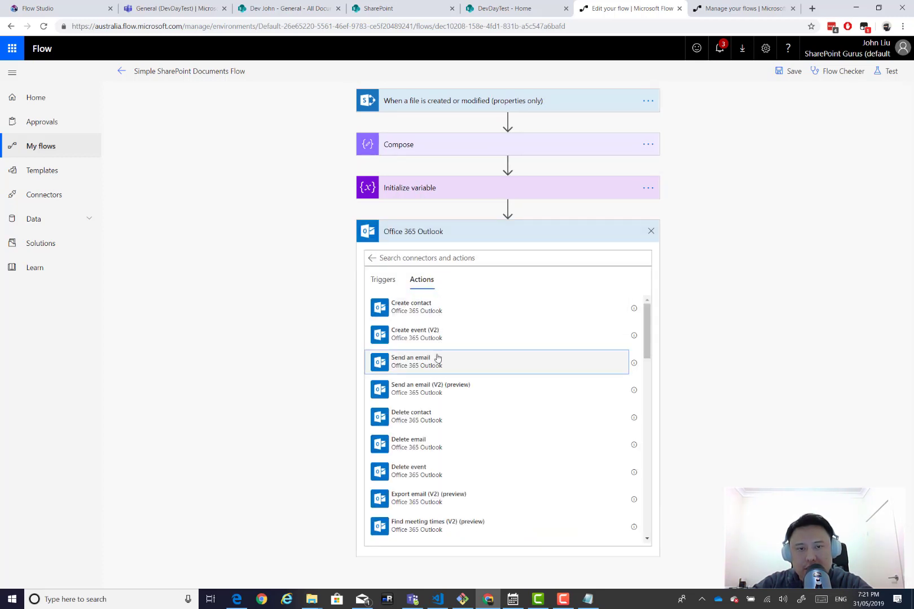
pyautogui.click(469, 256)
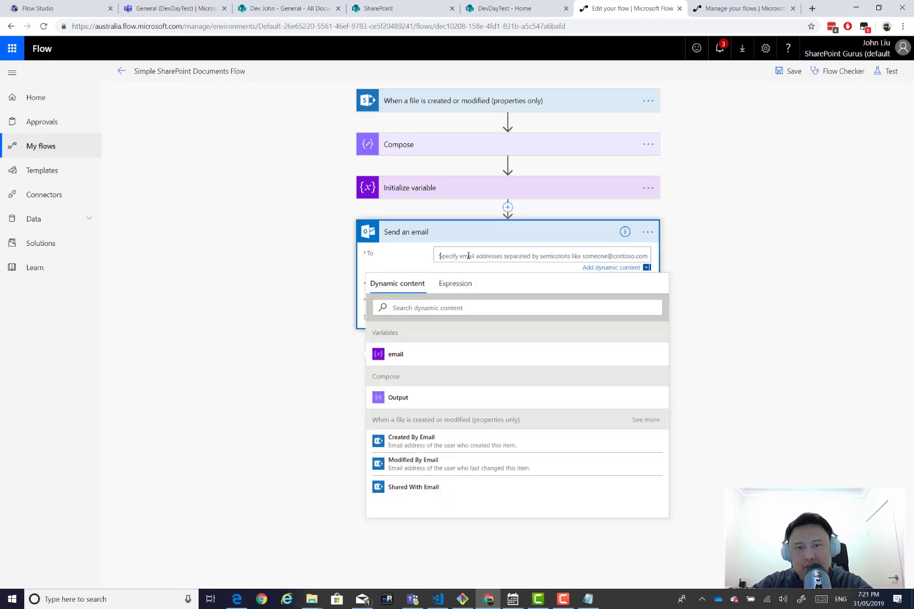
pyautogui.click(407, 355)
pyautogui.click(279, 278)
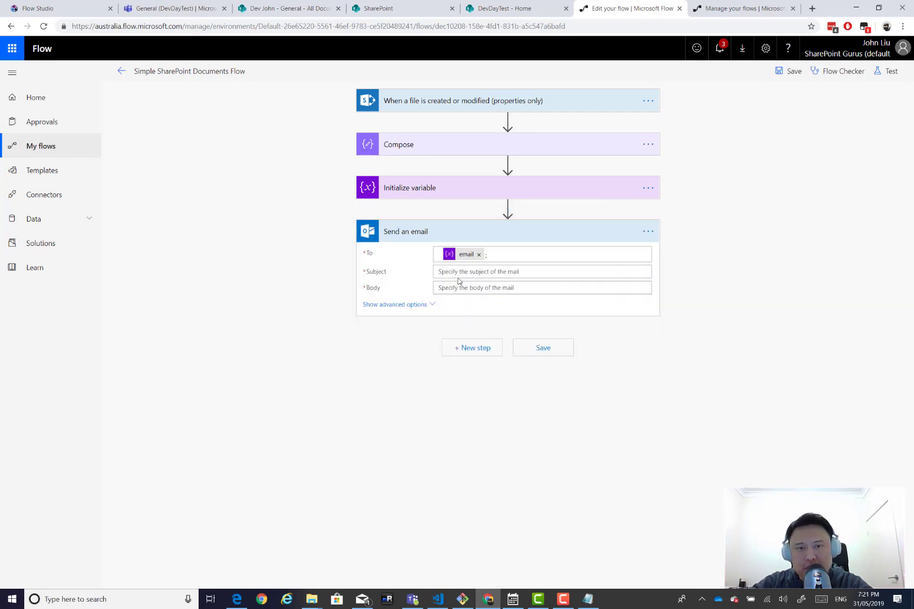
# Set the subject to 'Hi from Flow Studio Deploy' and the body to Link to item.
pyautogui.click(467, 274)
pyautogui.write('Hi from Flow Studio Deploy')
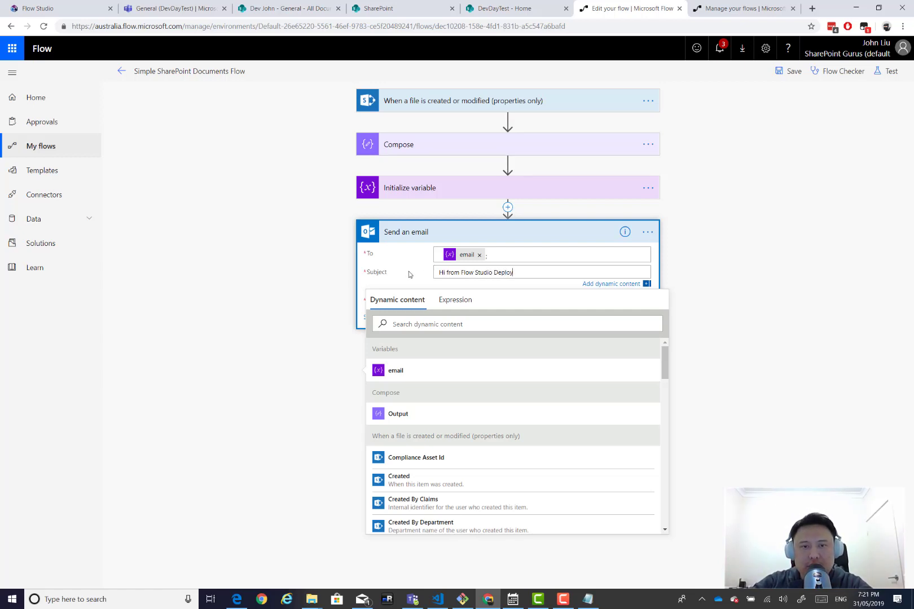
pyautogui.click(421, 280)
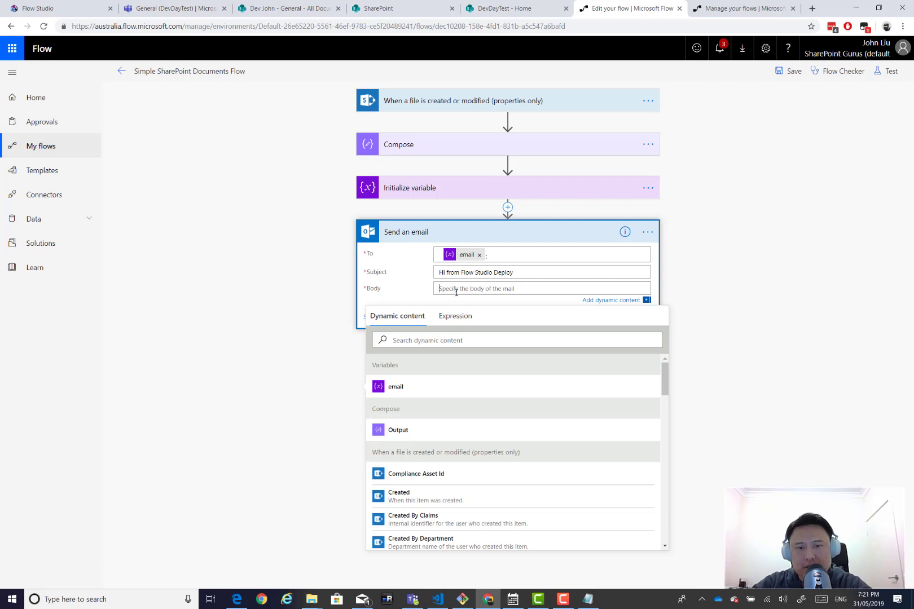
pyautogui.scroll(-4, 484, 453)
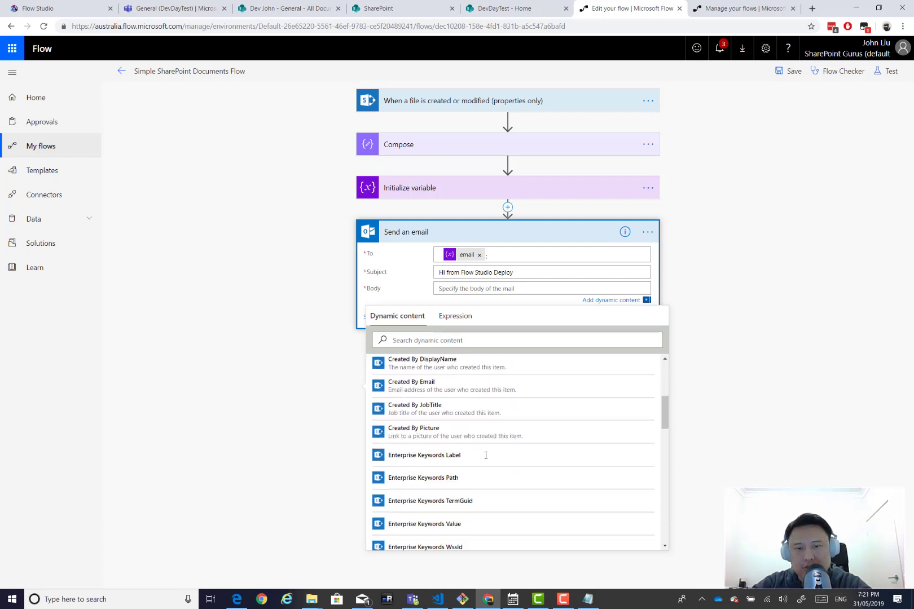
pyautogui.scroll(-5, 486, 455)
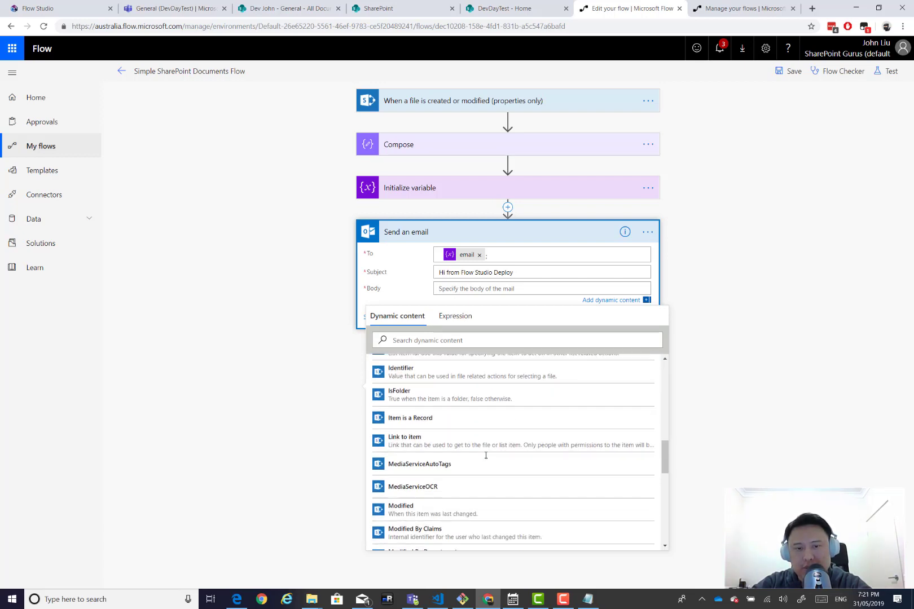
pyautogui.scroll(-1, 485, 456)
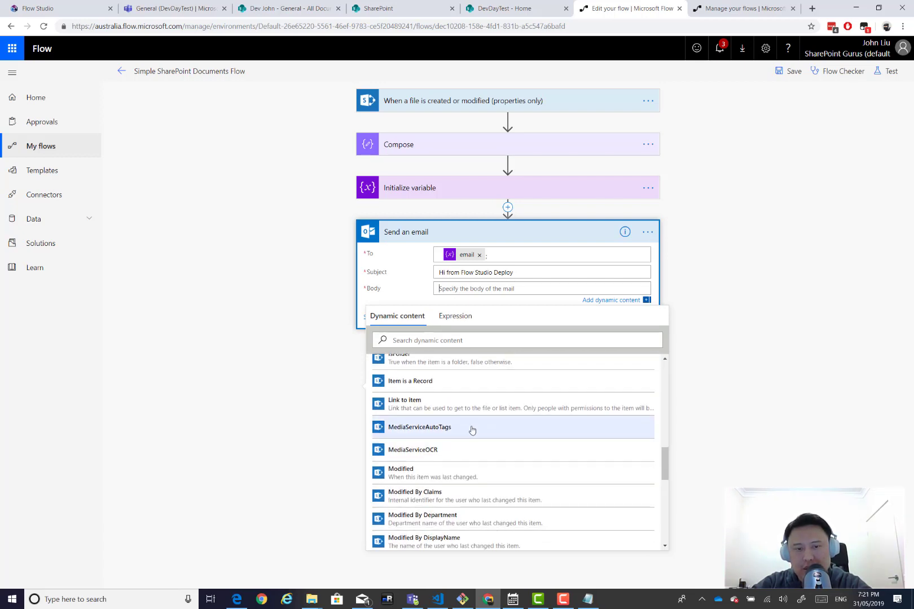
pyautogui.click(461, 404)
pyautogui.click(730, 311)
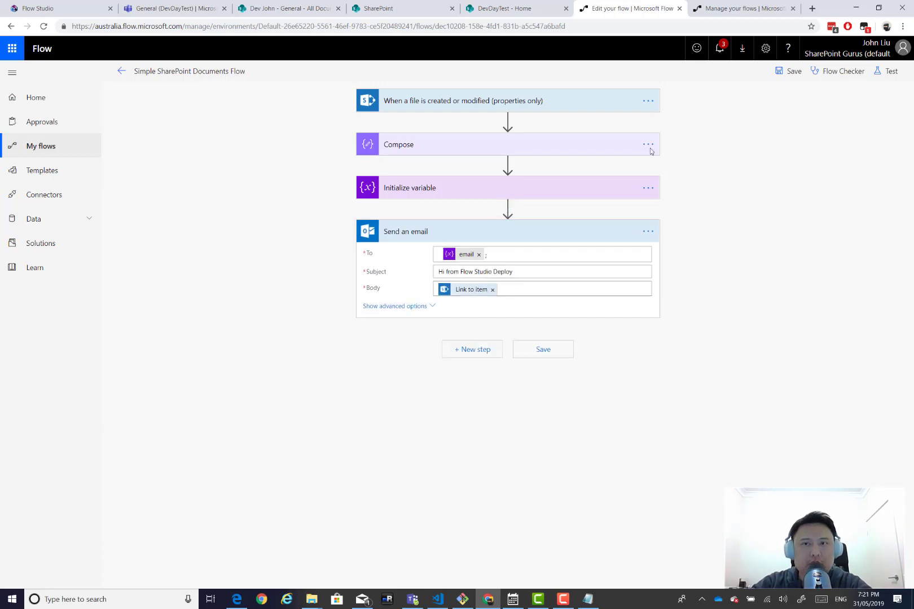
# Save the flow, rename the variable step 'Initialize variable email', and save again.
pyautogui.click(780, 73)
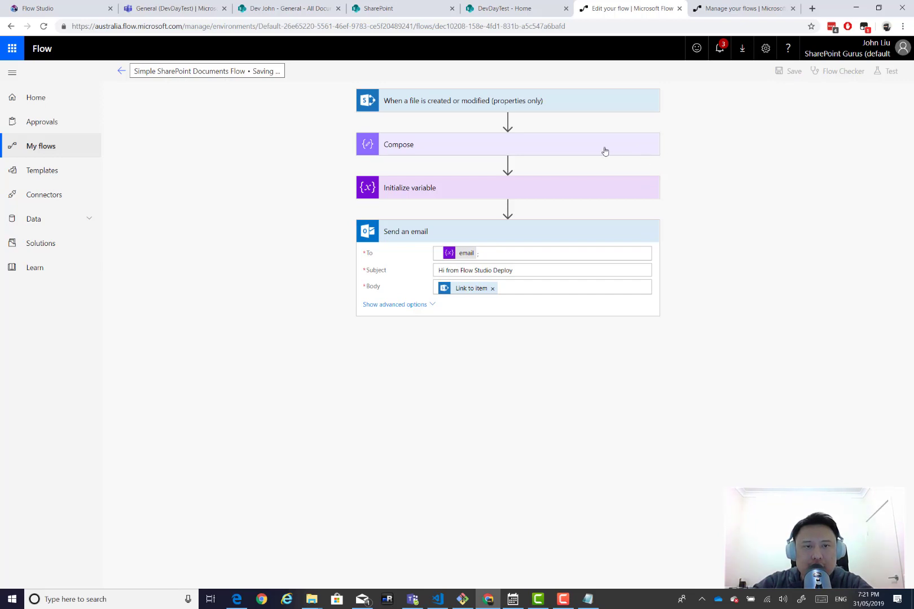
pyautogui.click(564, 188)
pyautogui.click(647, 188)
pyautogui.click(686, 190)
pyautogui.click(523, 190)
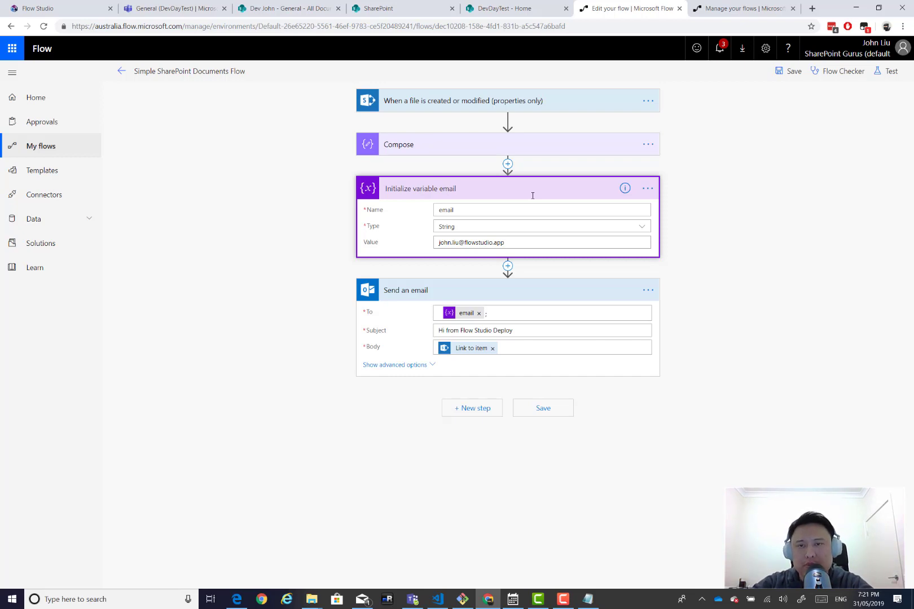
pyautogui.click(789, 71)
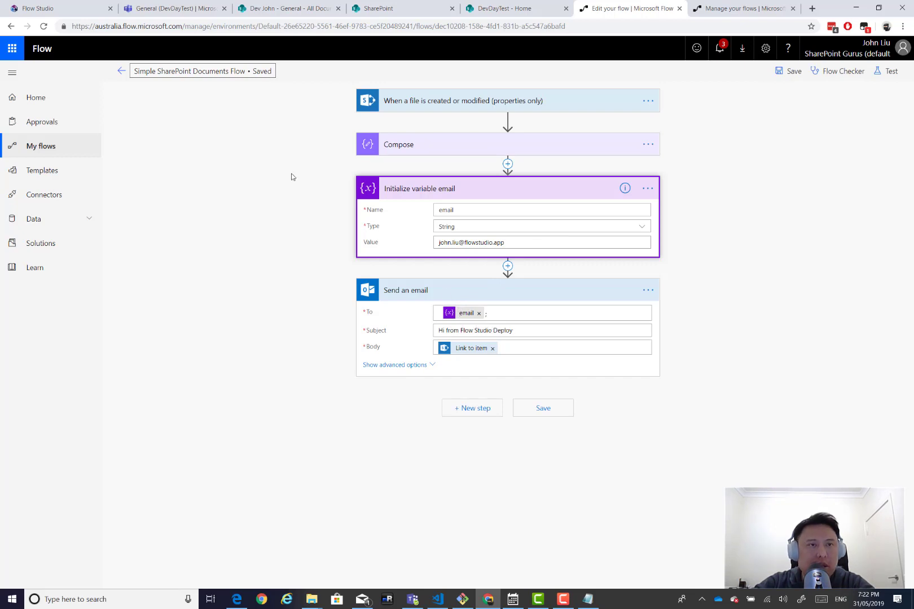
# Close the edited source flow's editor and return to Flow Studio's Deploy page for Plan 3.
pyautogui.click(62, 9)
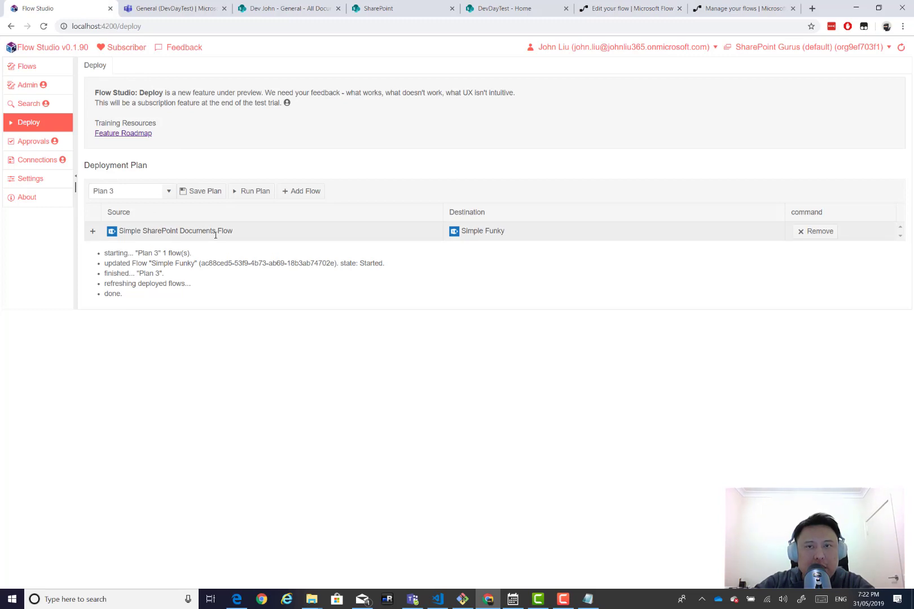
pyautogui.click(625, 9)
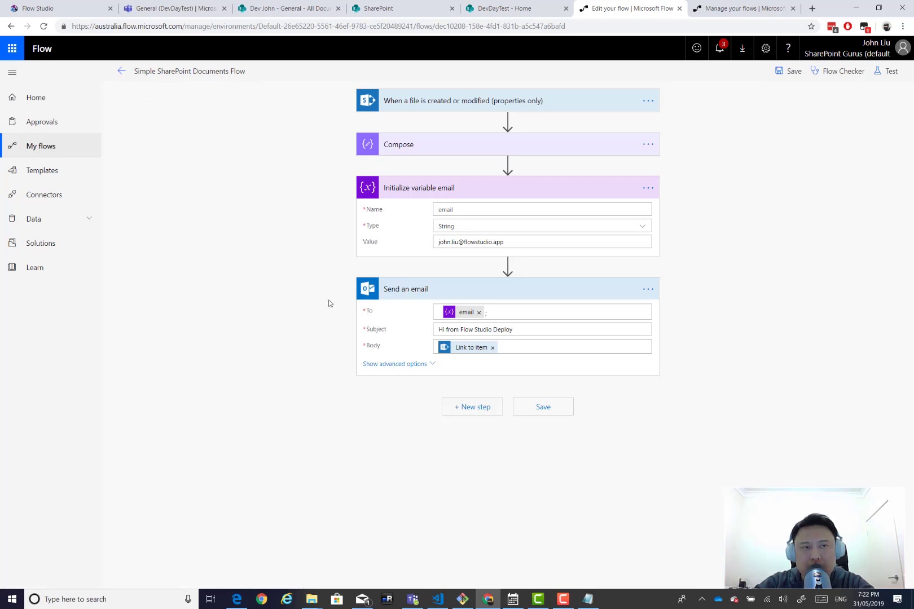
pyautogui.click(120, 72)
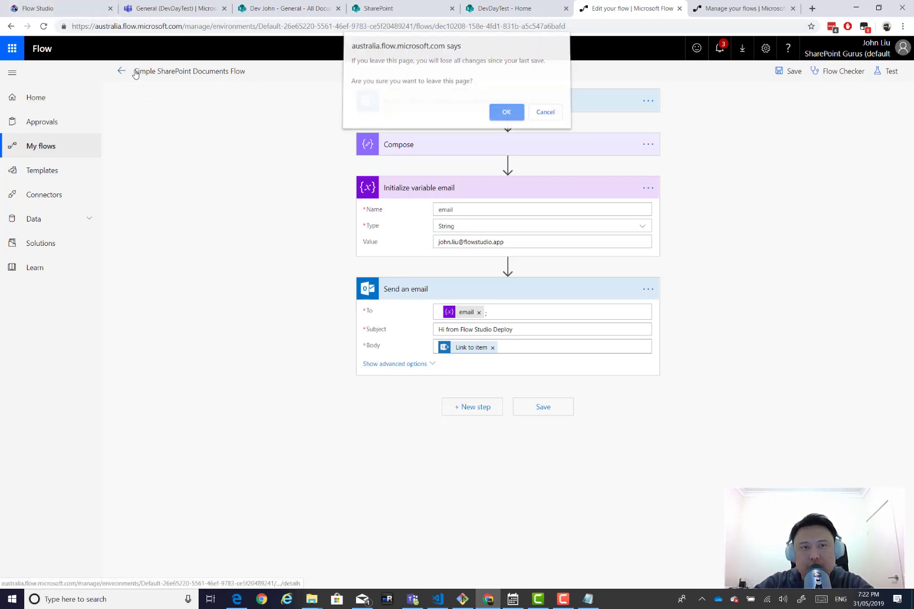
pyautogui.click(506, 115)
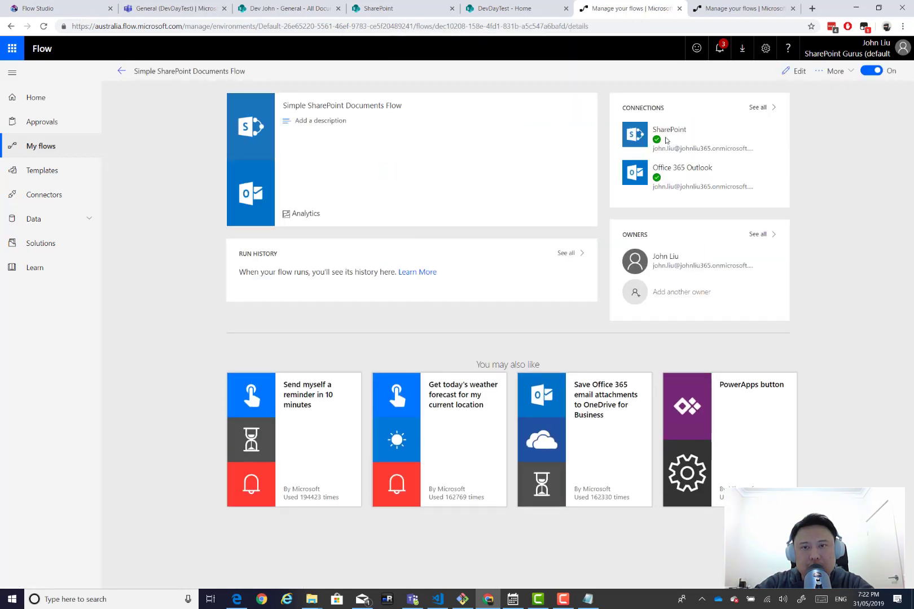
pyautogui.click(68, 9)
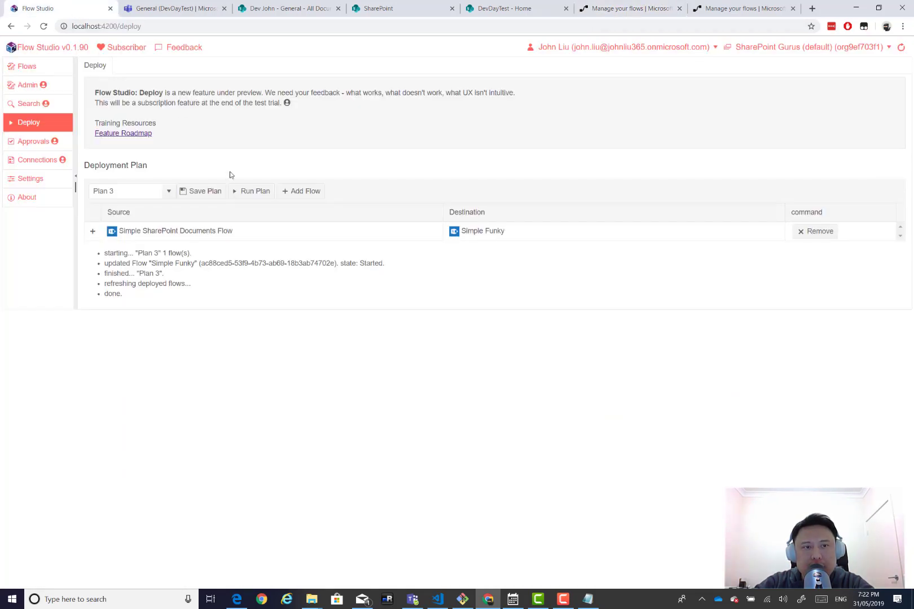
# Wizard-detect shared_office365 and email mappings for Simple Funky, changing the destination email's user to 'support'.
pyautogui.click(92, 232)
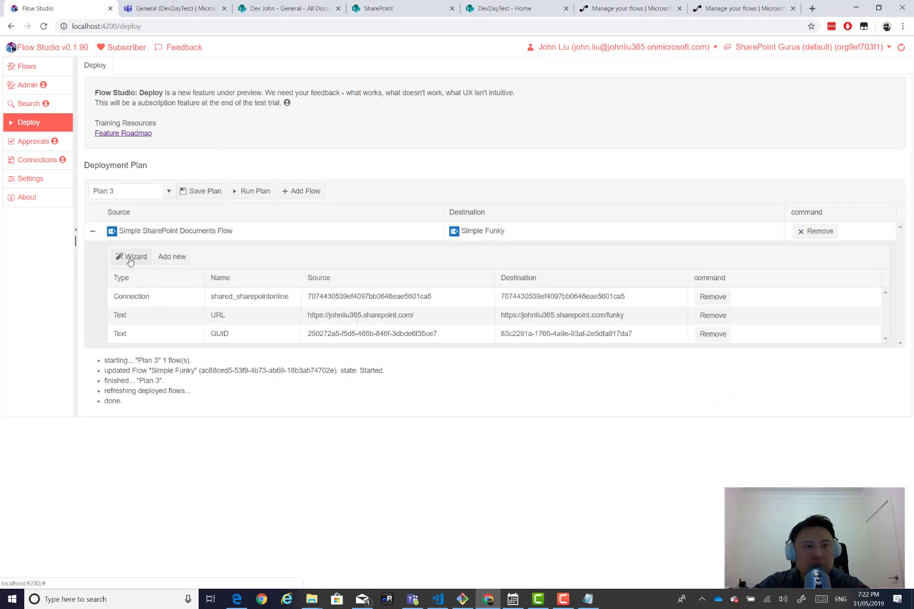
pyautogui.click(136, 263)
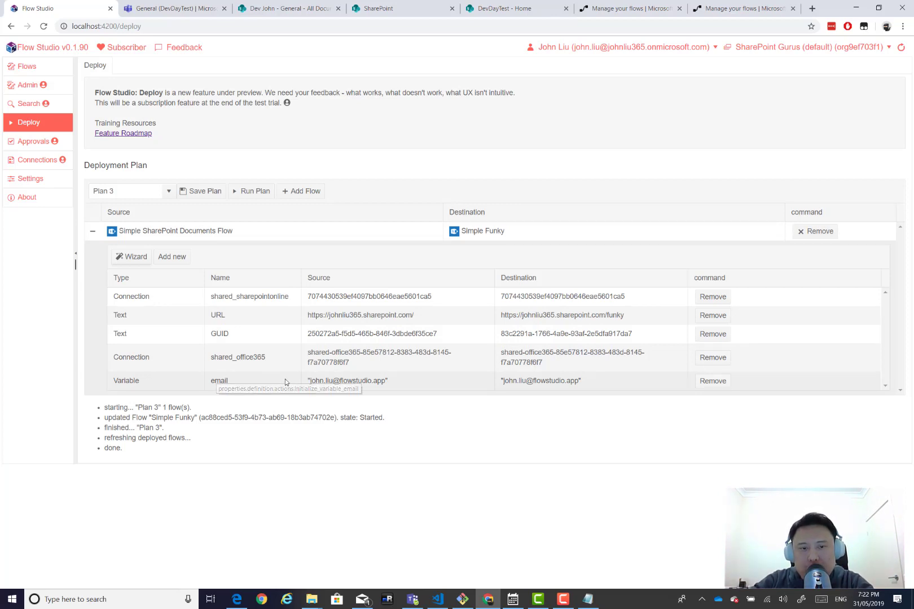
pyautogui.doubleClick(319, 380)
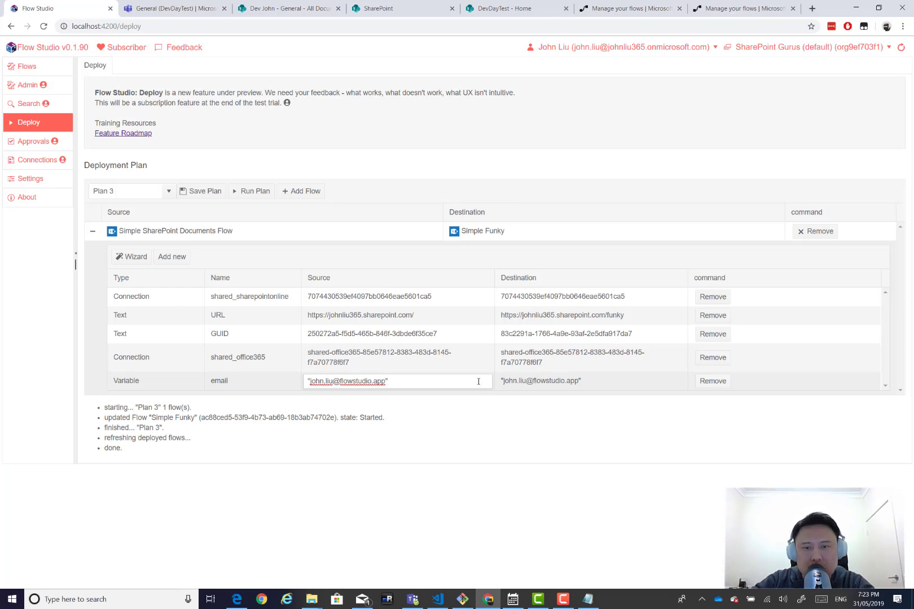
pyautogui.doubleClick(531, 381)
pyautogui.moveTo(529, 382); pyautogui.dragTo(504, 382)
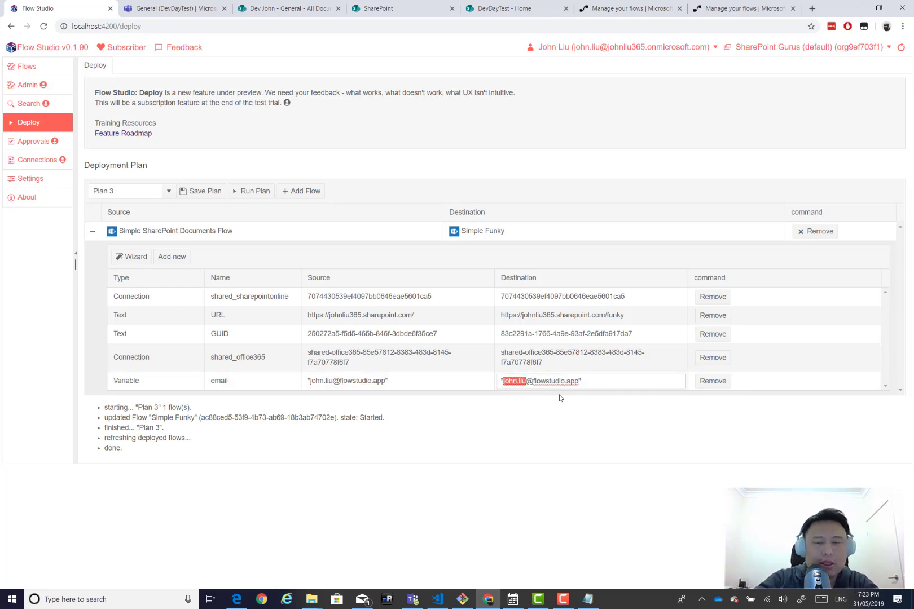
pyautogui.write('support')
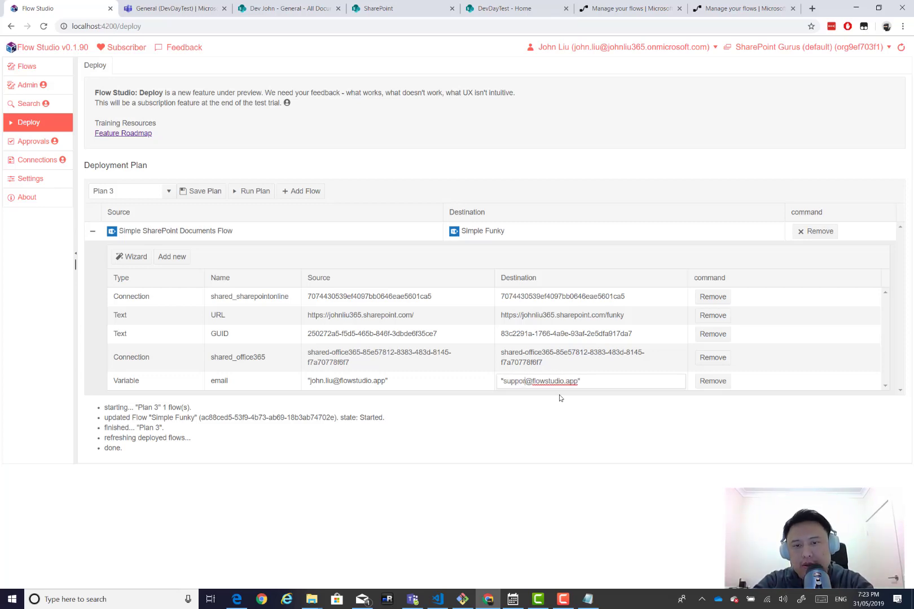
pyautogui.press('Return')
pyautogui.click(555, 403)
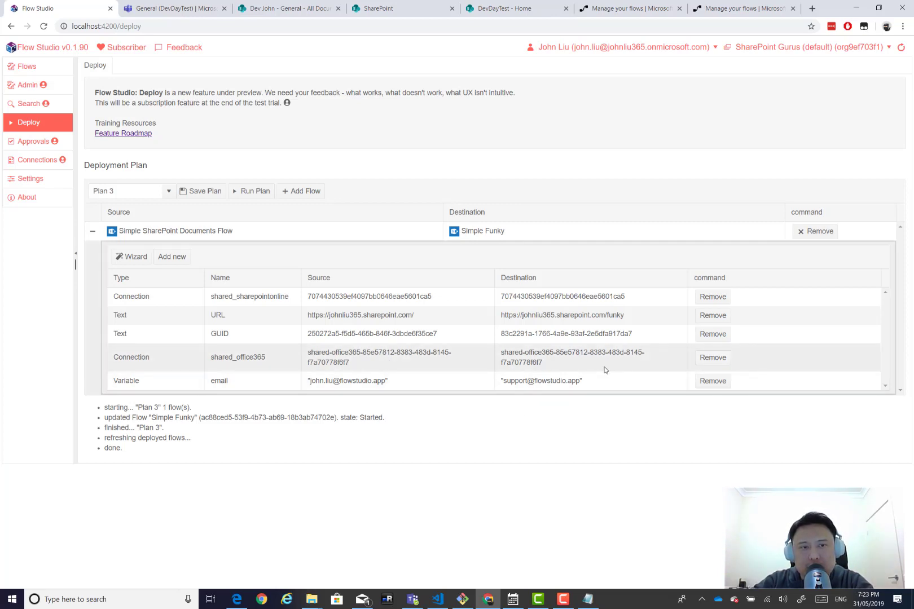
# Rerun Plan 3 and expand the deployed Simple Funky's Send an email step.
pyautogui.click(250, 192)
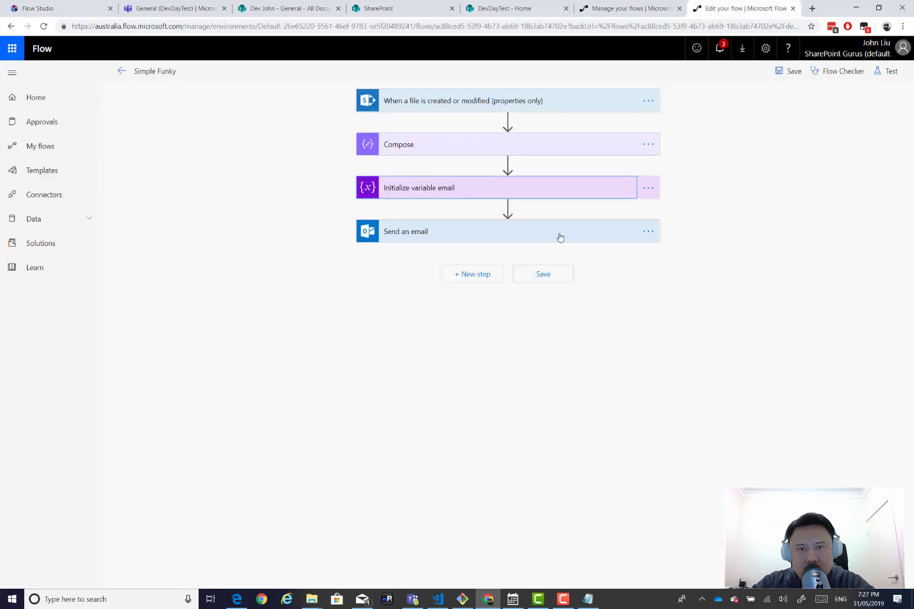
pyautogui.click(559, 235)
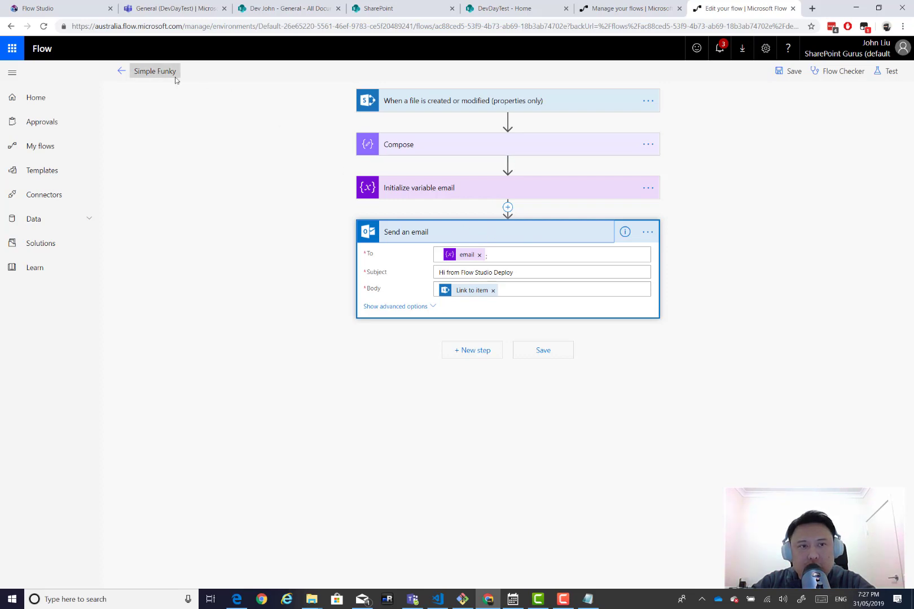
# Confirm the Initialize variable email step holds the support address, then return to Flow Studio.
pyautogui.click(473, 193)
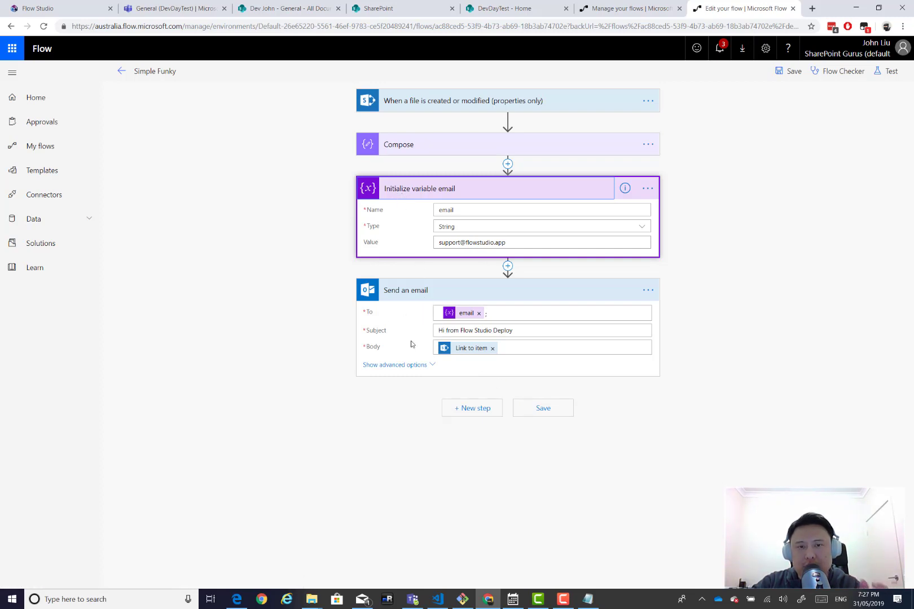
pyautogui.click(401, 194)
pyautogui.click(39, 8)
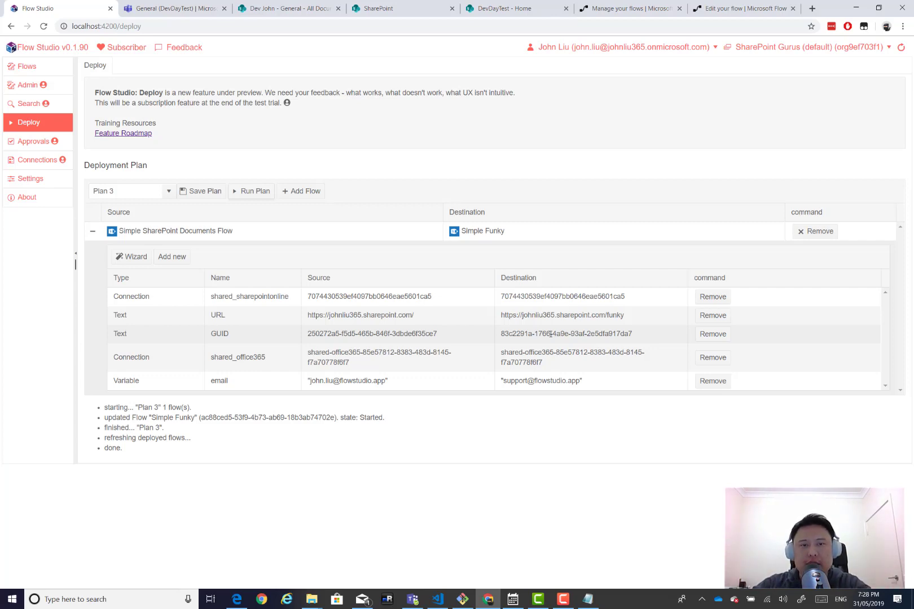
# Exit the Simple Funky editor to its details page and go back to Flow Studio's Deploy page.
pyautogui.click(736, 8)
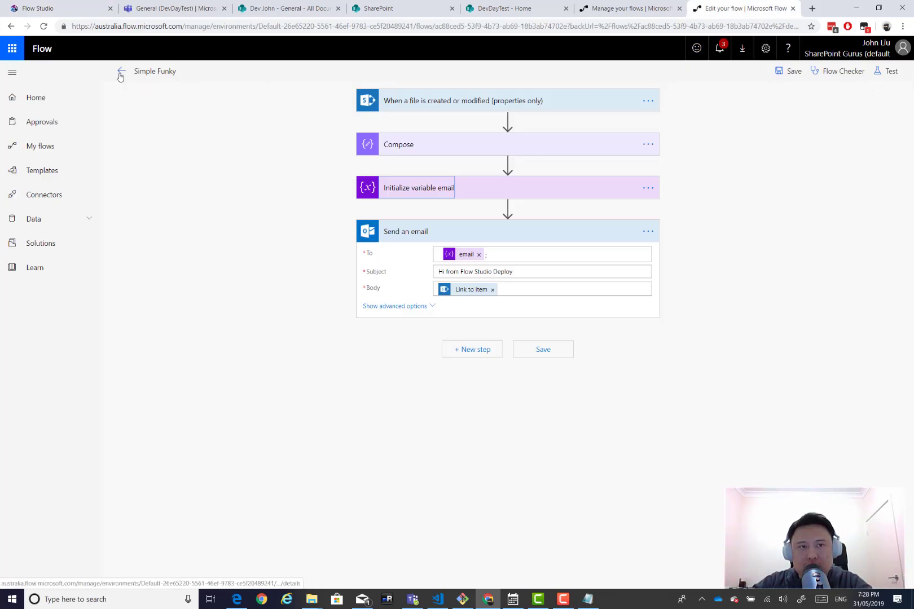
pyautogui.click(122, 71)
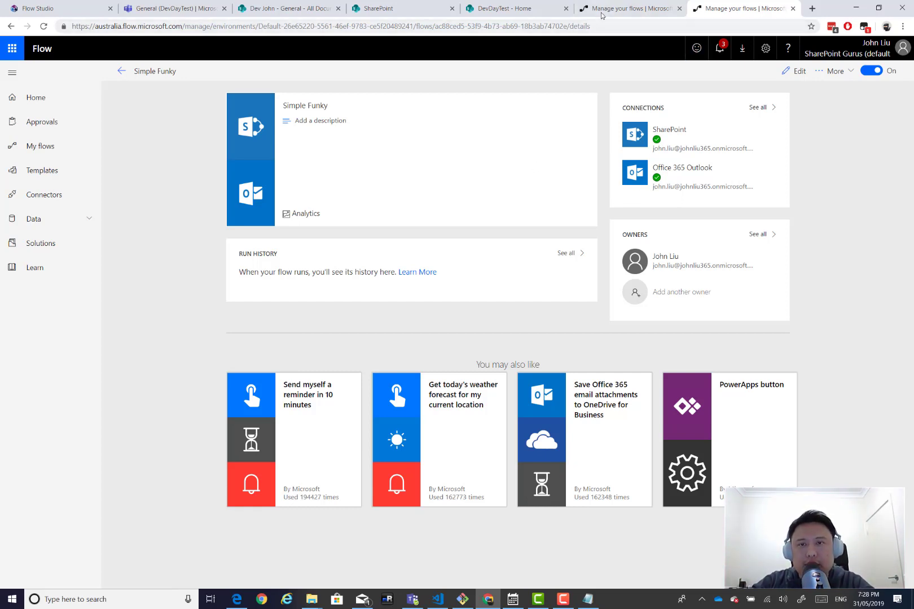
pyautogui.click(72, 9)
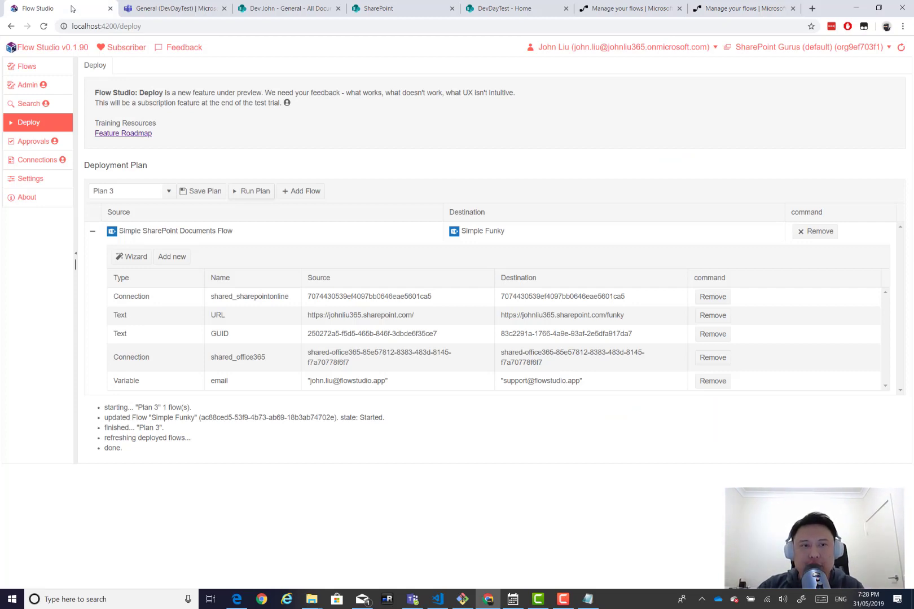
# Add a plan row with source Simple SharePoint Documents Flow and destination 'Simple DevDayTest'.
pyautogui.click(301, 192)
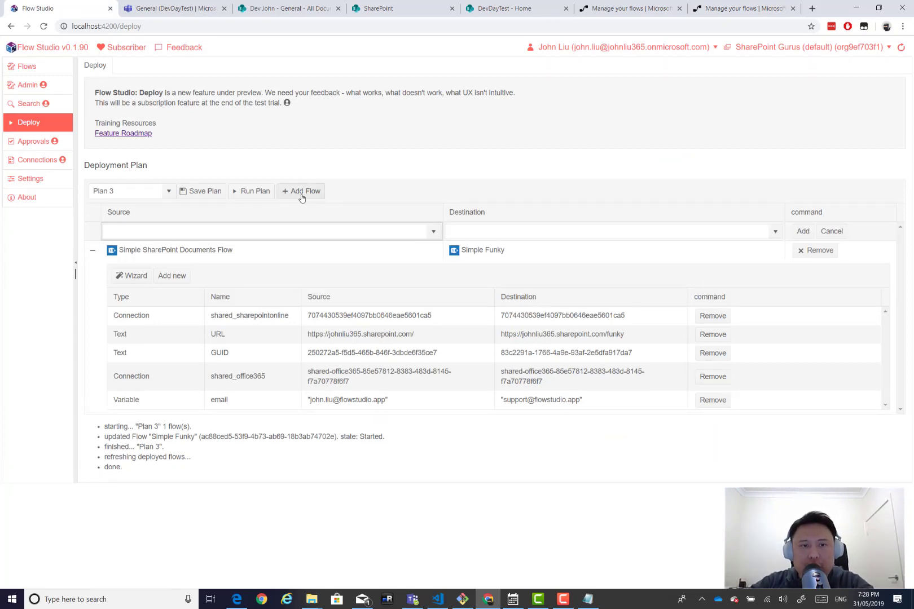
pyautogui.click(433, 232)
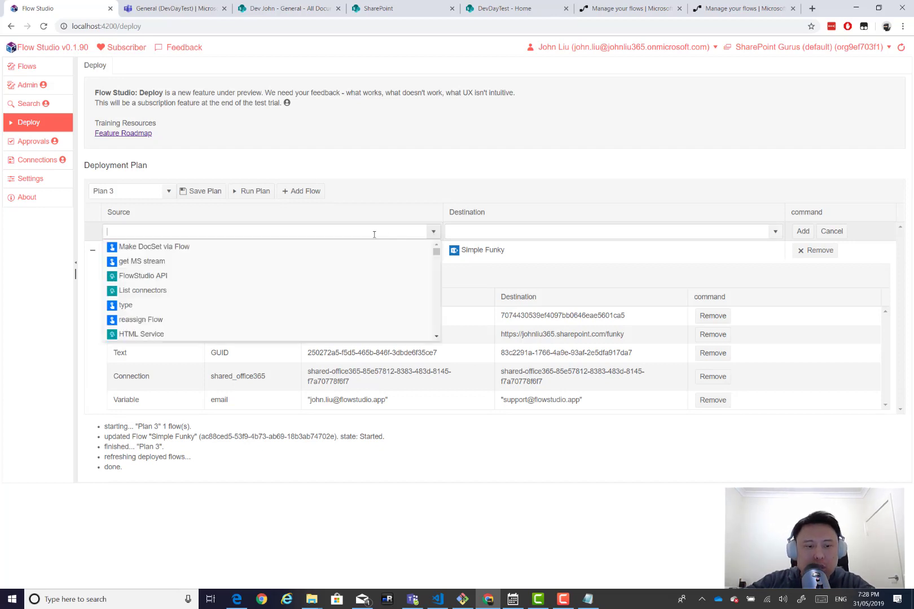
pyautogui.write('simpl')
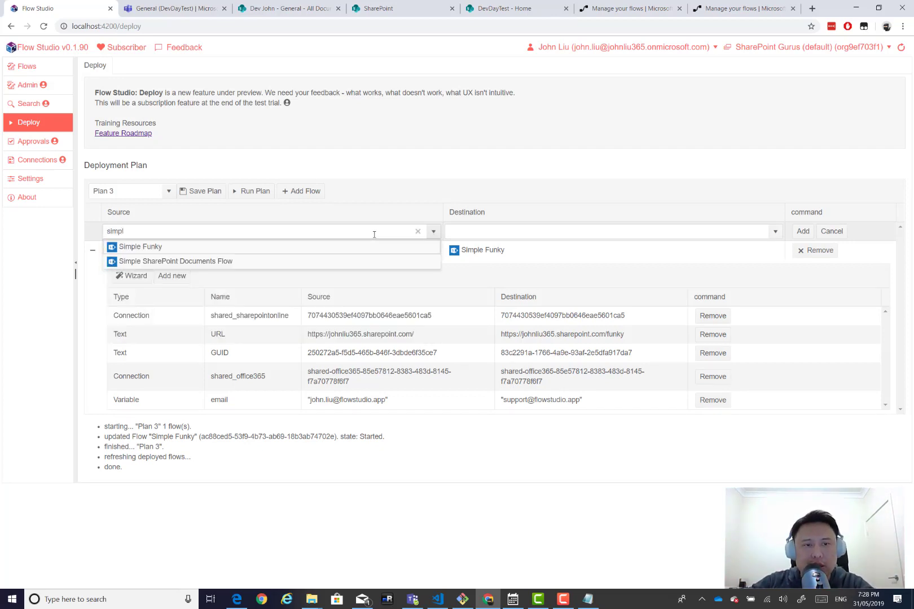
pyautogui.click(308, 263)
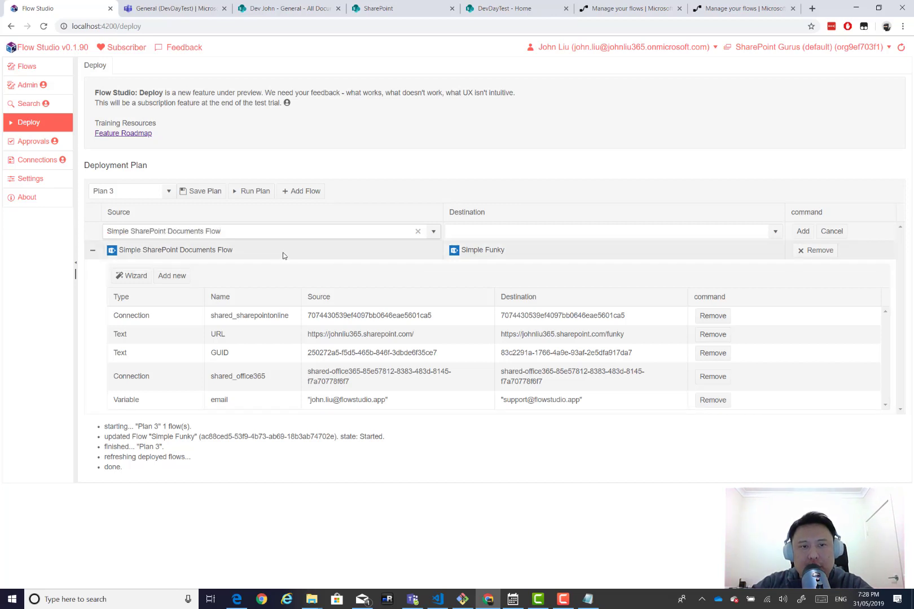
pyautogui.click(579, 232)
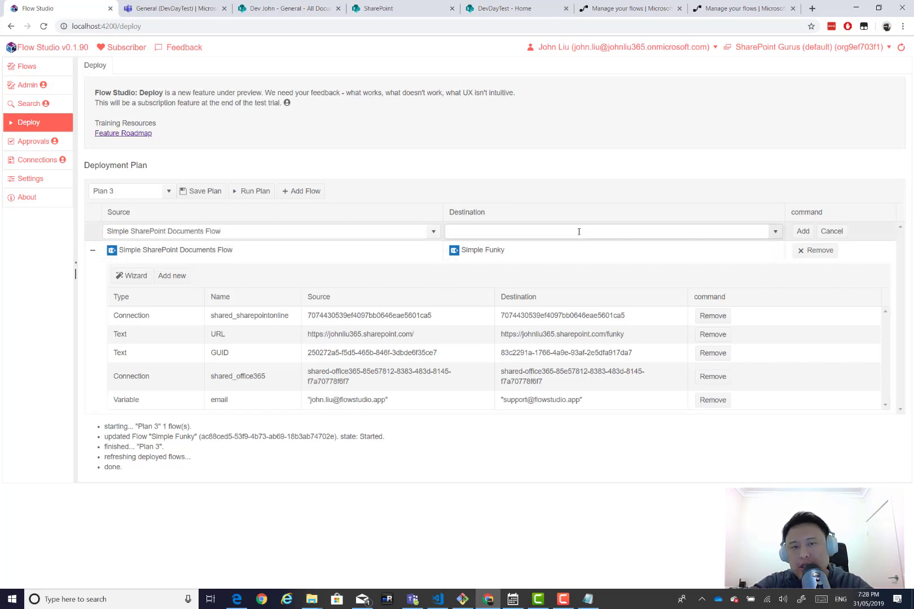
pyautogui.write('Simple ')
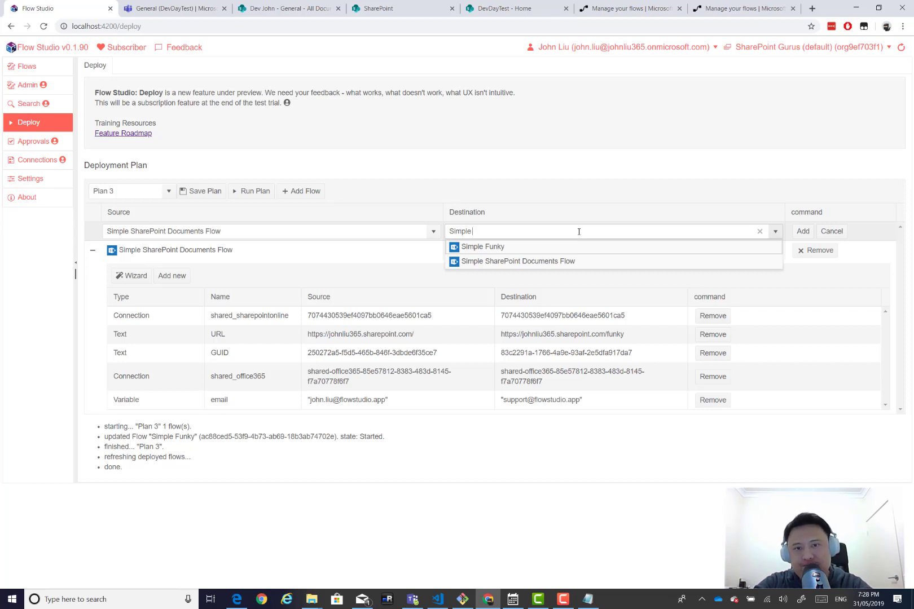
pyautogui.write('Dev')
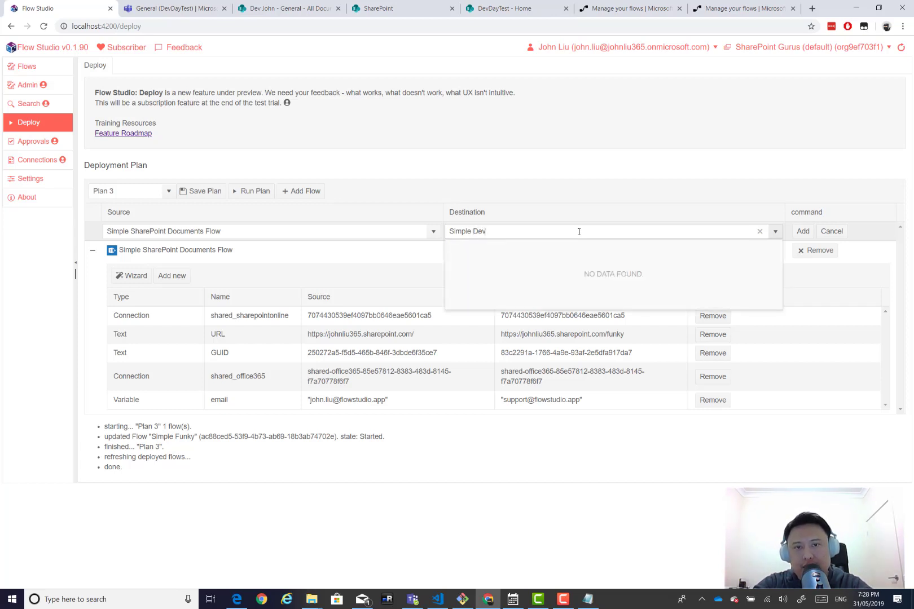
pyautogui.write('DayTest')
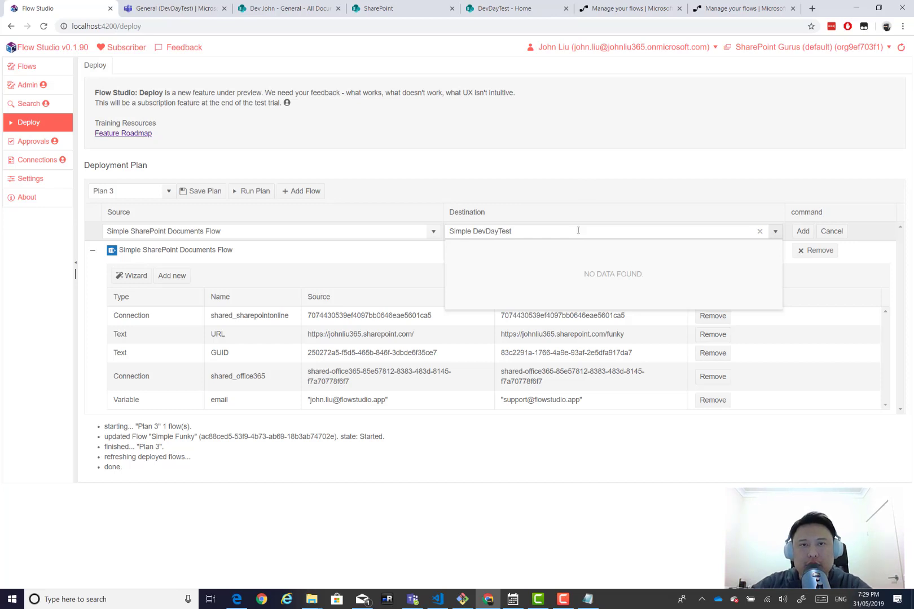
pyautogui.click(674, 222)
pyautogui.click(802, 231)
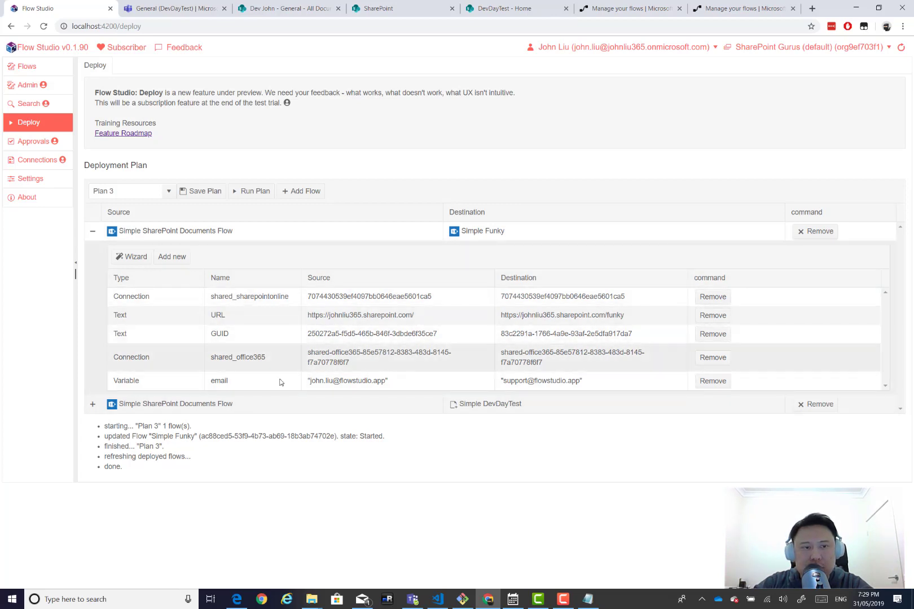
# Collapse the mappings of both the Simple Funky and Simple DevDayTest entries.
pyautogui.click(93, 404)
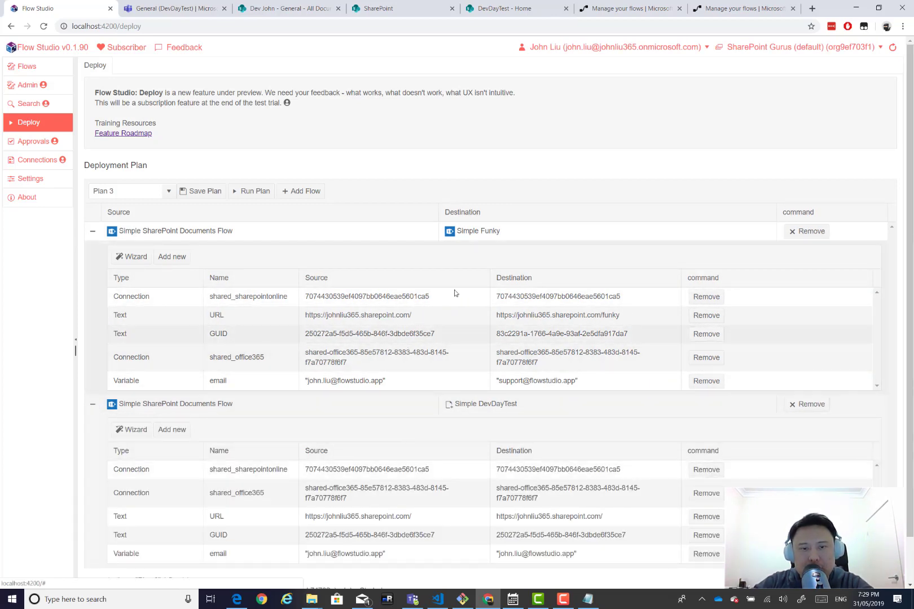
pyautogui.click(90, 233)
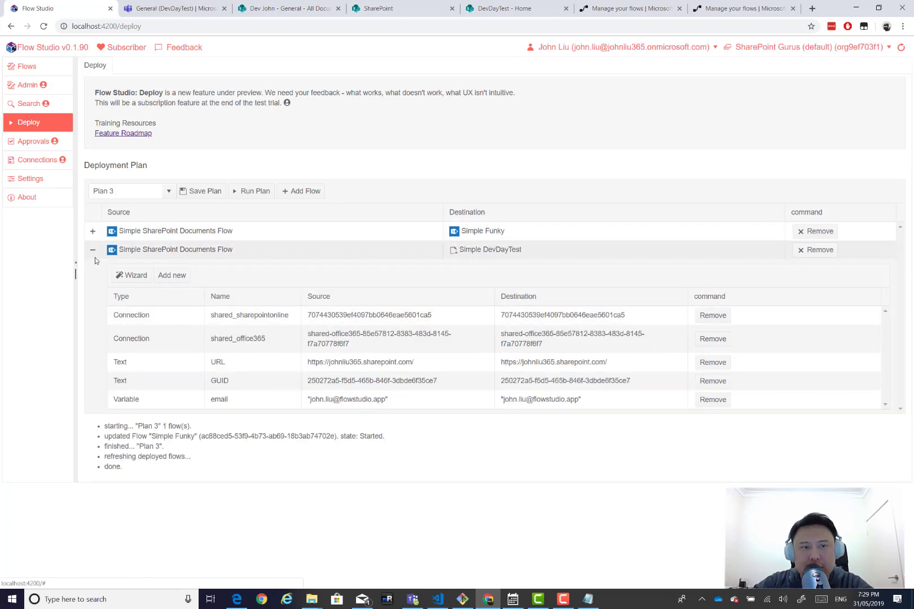
pyautogui.click(92, 249)
pyautogui.press('F10')
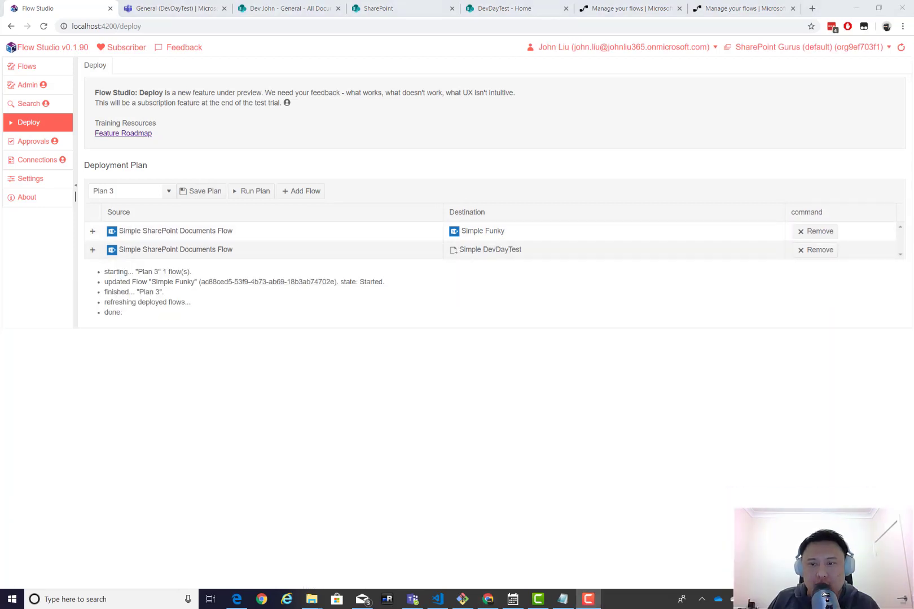